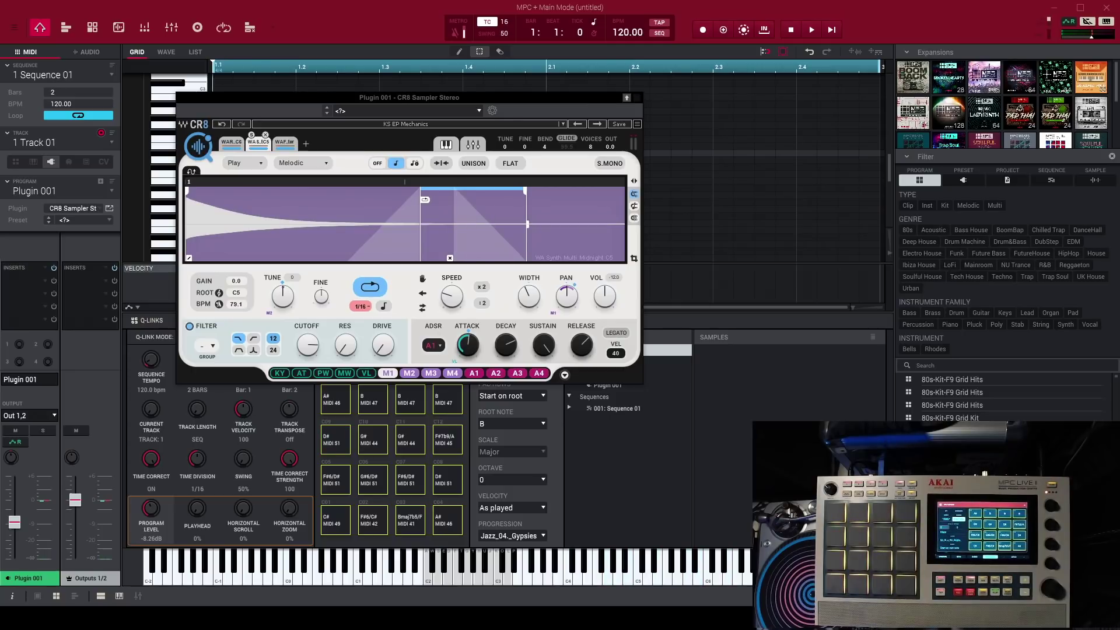
Load the KS Shivery EP preset from the Instrument Keys presets and step forward through the presets that follow it
{"action": "left_click", "coordinate": [393, 124]}
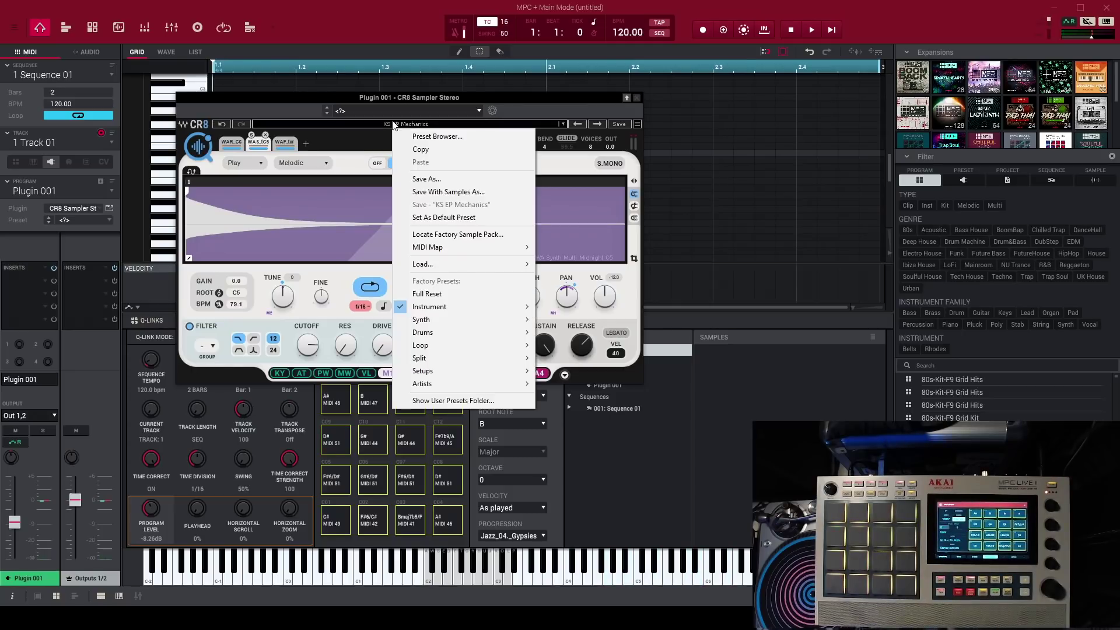
{"action": "mouse_move", "coordinate": [418, 309]}
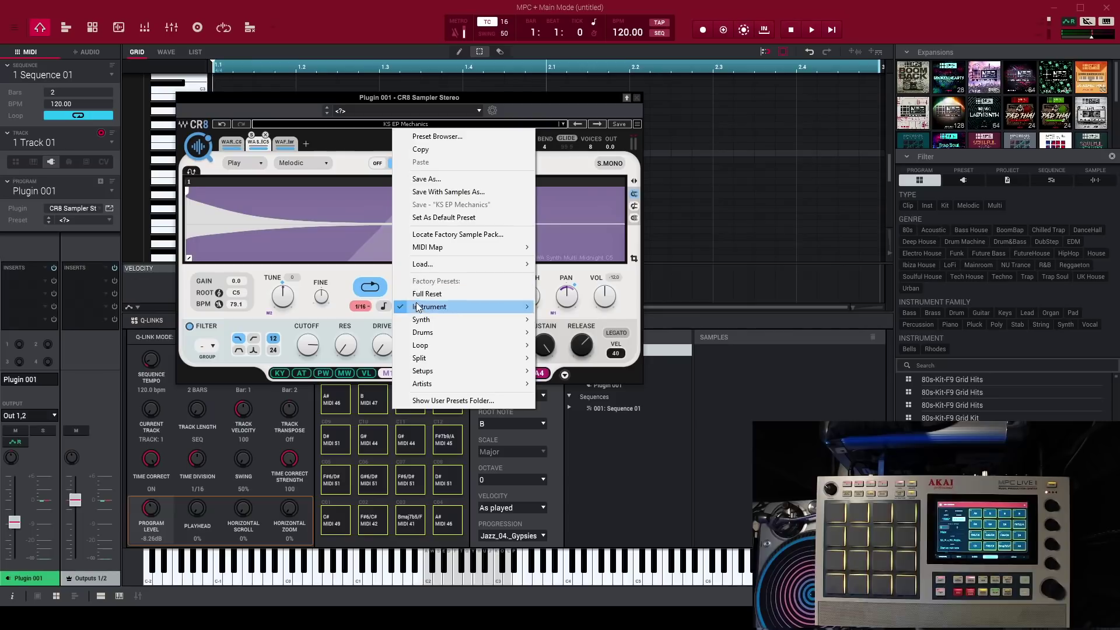
{"action": "mouse_move", "coordinate": [554, 311]}
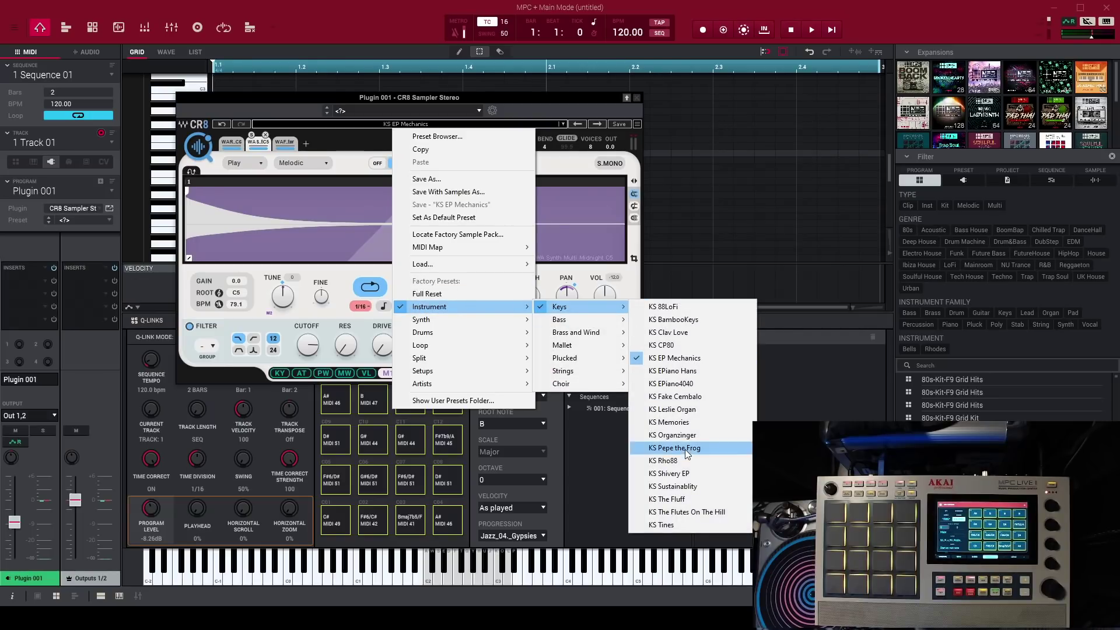
{"action": "left_click", "coordinate": [678, 474]}
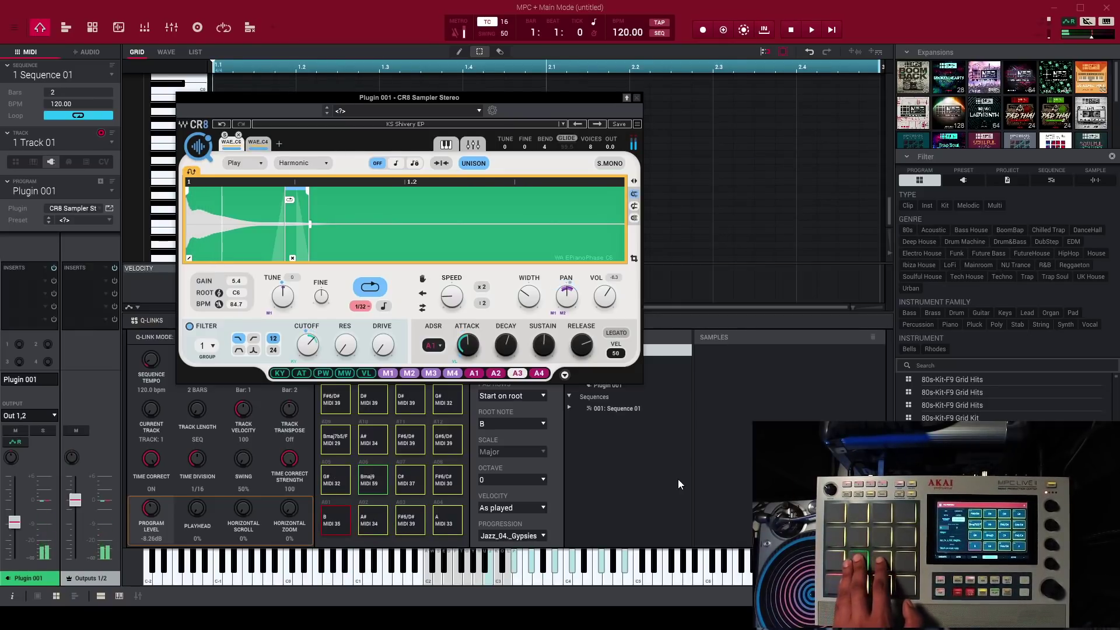
{"action": "left_click", "coordinate": [592, 124]}
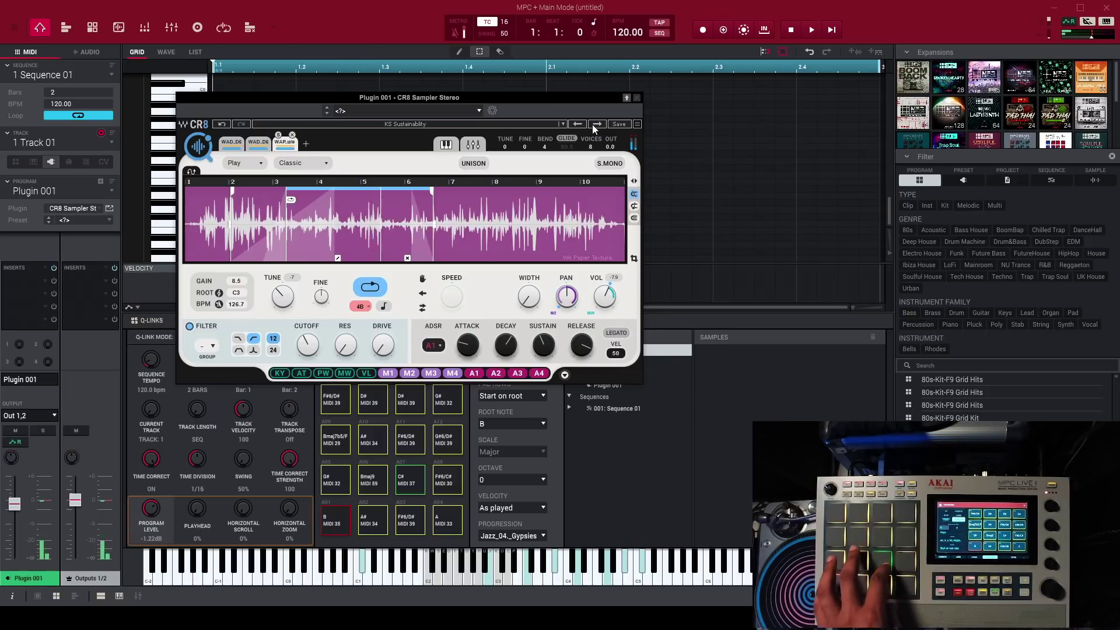
{"action": "left_click", "coordinate": [593, 124]}
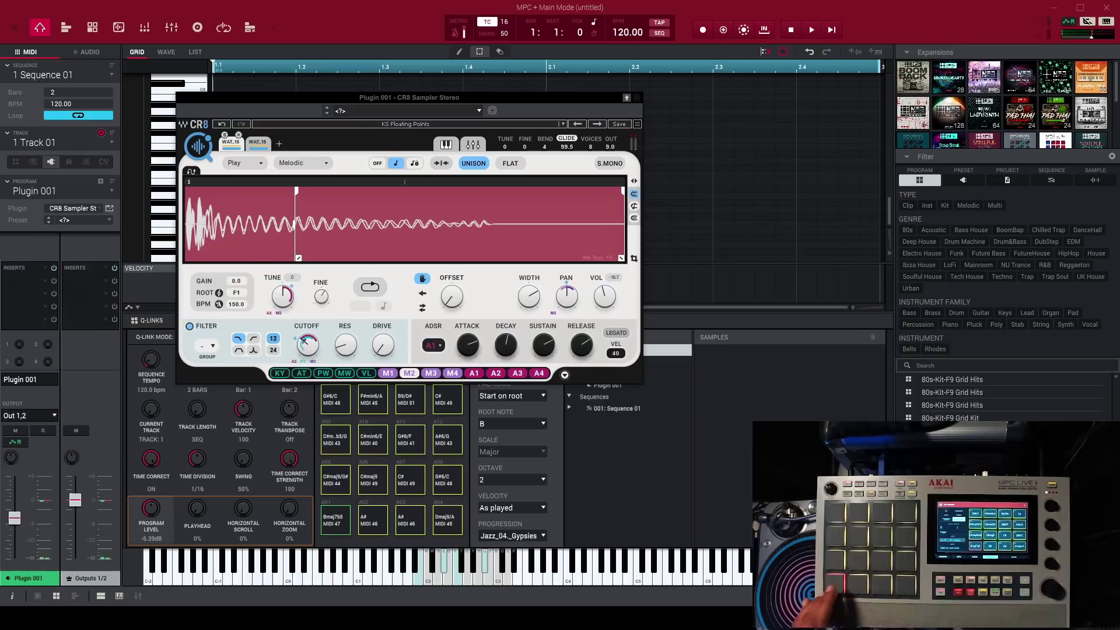
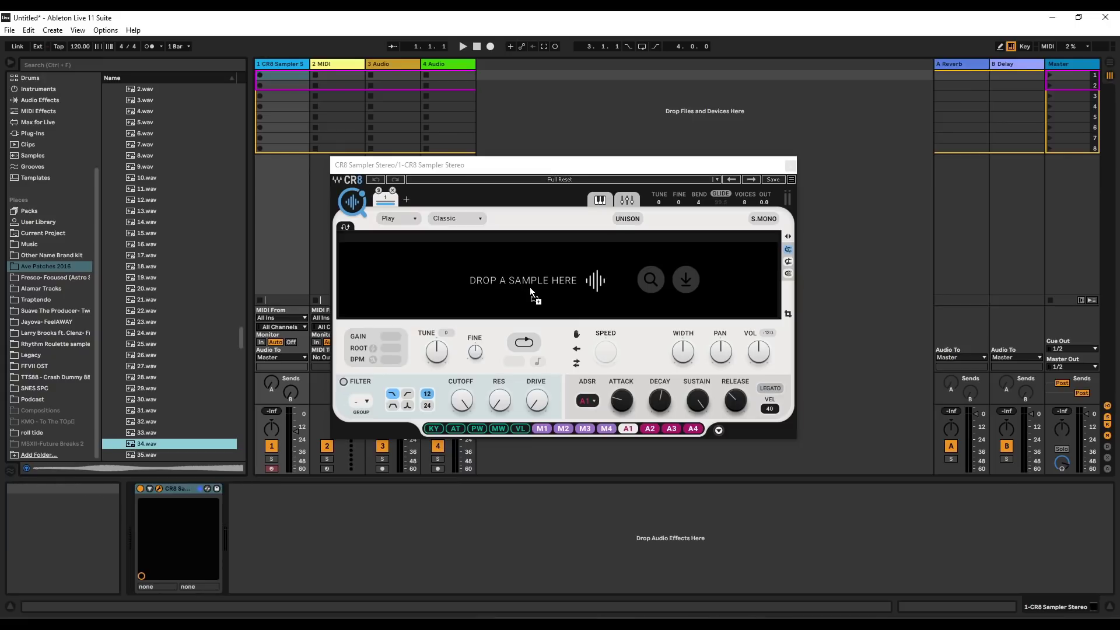
In Ableton Live, load 34.wav into the empty CR8 Sampler slot and play a note to audition it
{"action": "left_click_drag", "start_coordinate": [530, 287], "coordinate": [530, 286]}
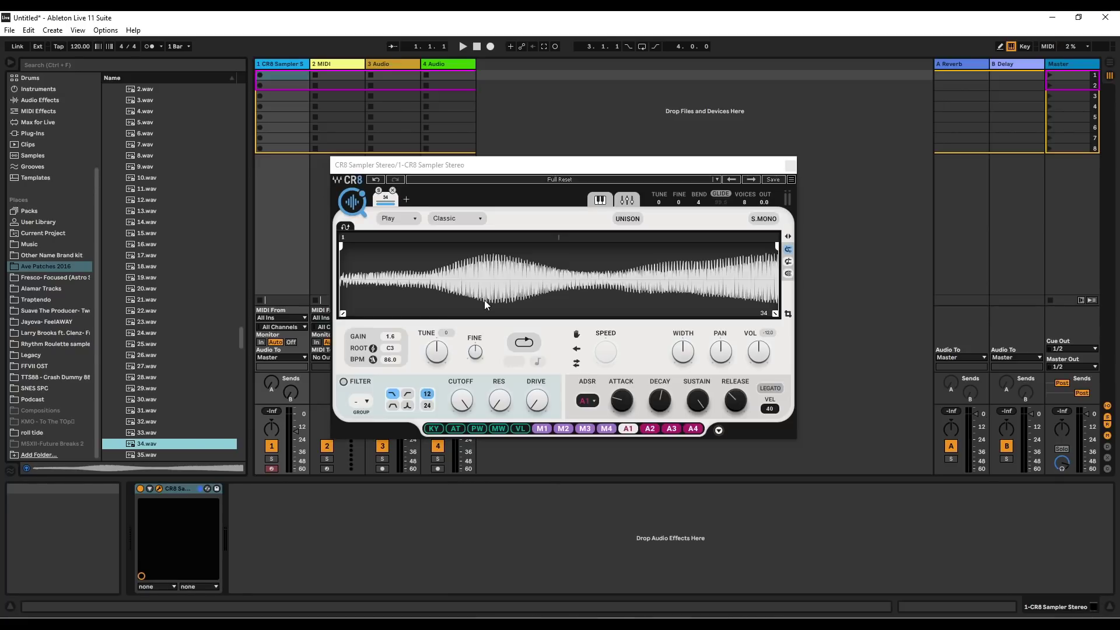
{"action": "key", "text": "a"}
Try the Beats scheme on sample 34 and return it to Classic
{"action": "left_click", "coordinate": [455, 218]}
{"action": "left_click", "coordinate": [461, 231]}
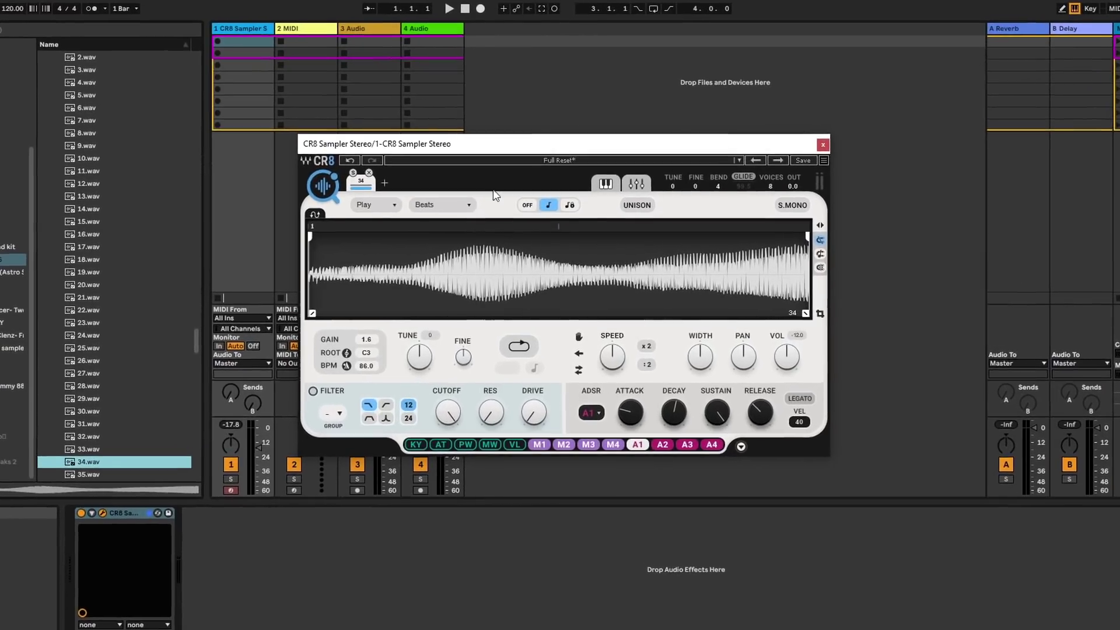
{"action": "left_click", "coordinate": [471, 209]}
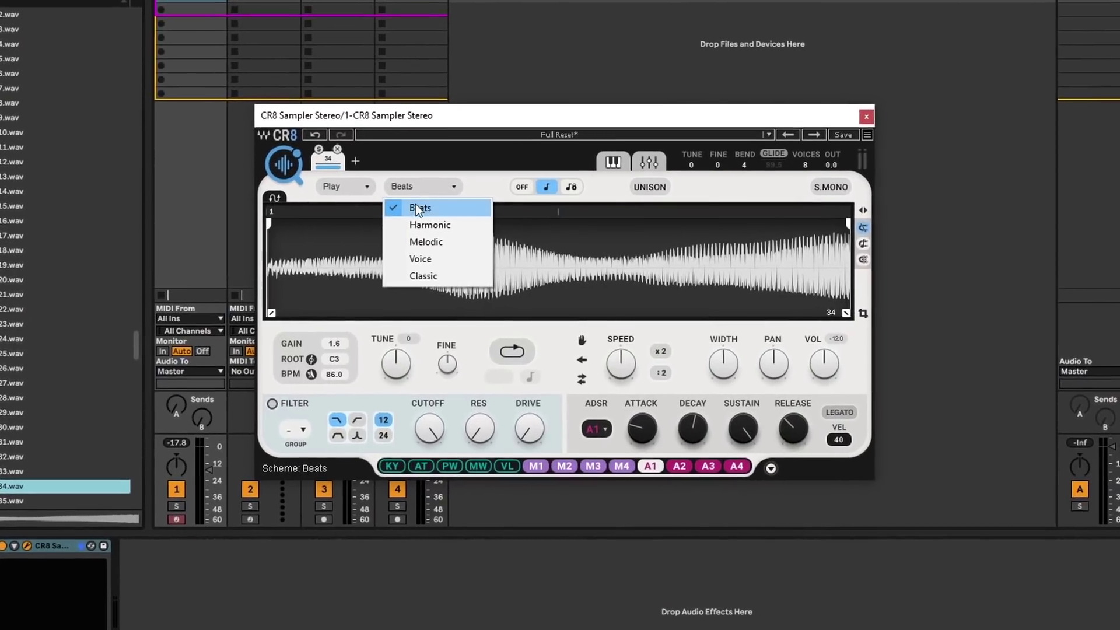
{"action": "left_click", "coordinate": [439, 276]}
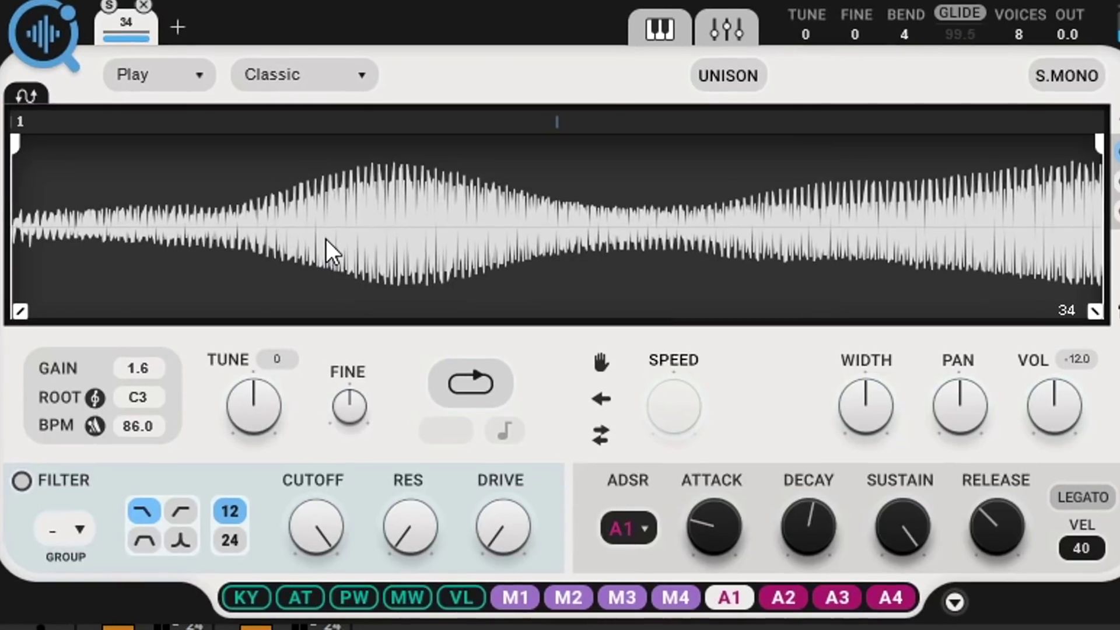
Set the scheme of sample 34 to Beats
{"action": "left_click", "coordinate": [362, 76]}
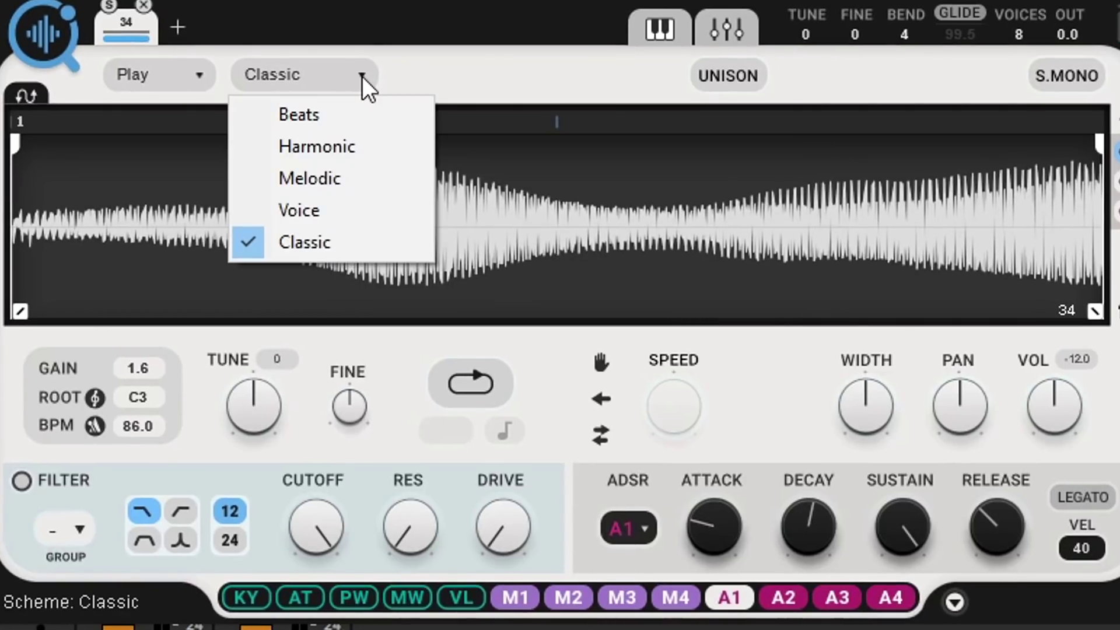
{"action": "left_click", "coordinate": [317, 117]}
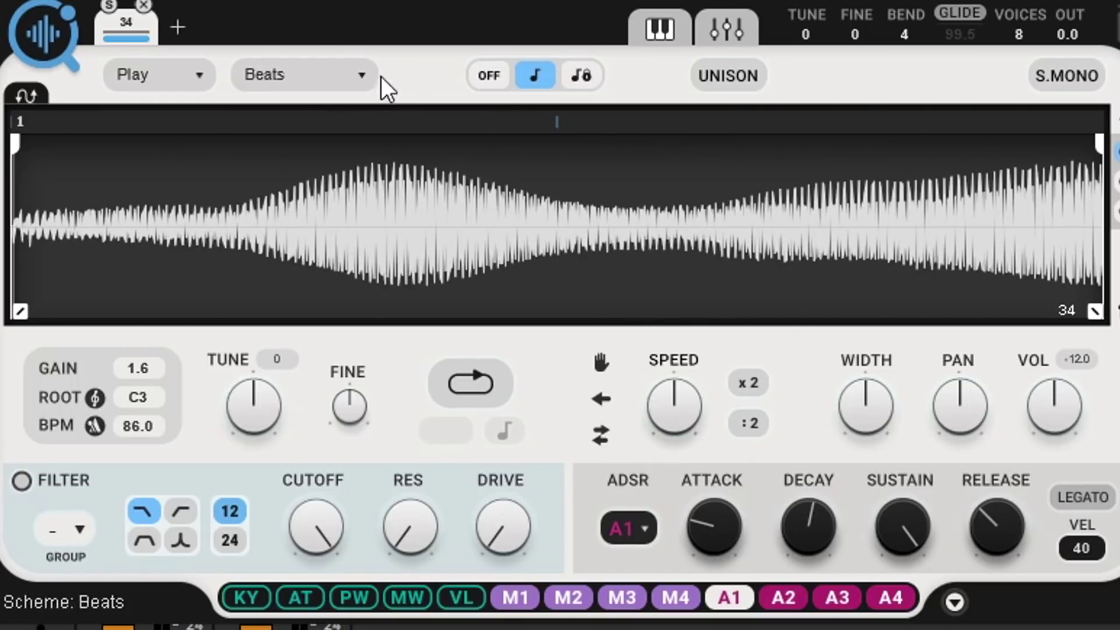
{"action": "left_click", "coordinate": [355, 73]}
{"action": "left_click", "coordinate": [439, 27]}
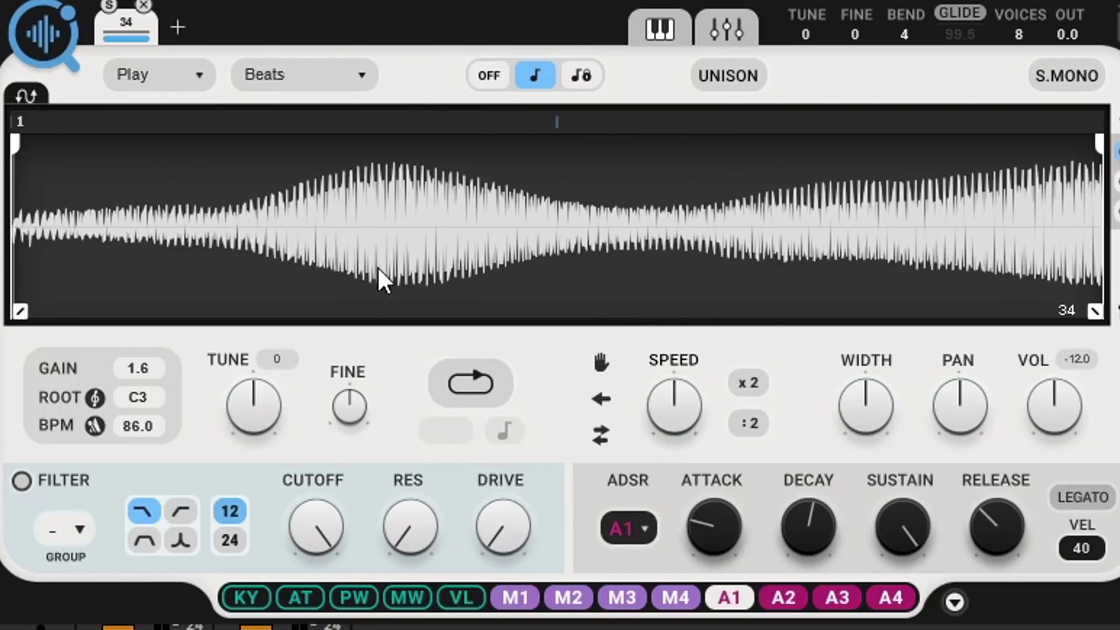
Set the playback mode of sample 34 to Launch
{"action": "scroll", "coordinate": [184, 86], "scroll_direction": "down", "scroll_amount": 1}
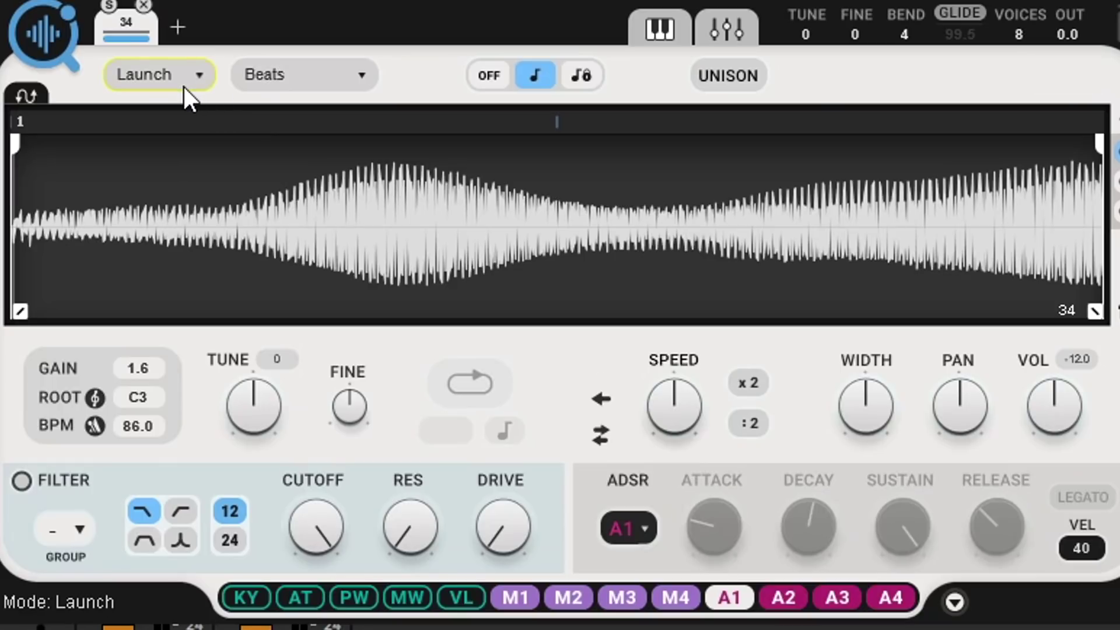
{"action": "scroll", "coordinate": [183, 86], "scroll_direction": "up", "scroll_amount": 1}
{"action": "scroll", "coordinate": [183, 86], "scroll_direction": "down", "scroll_amount": 1}
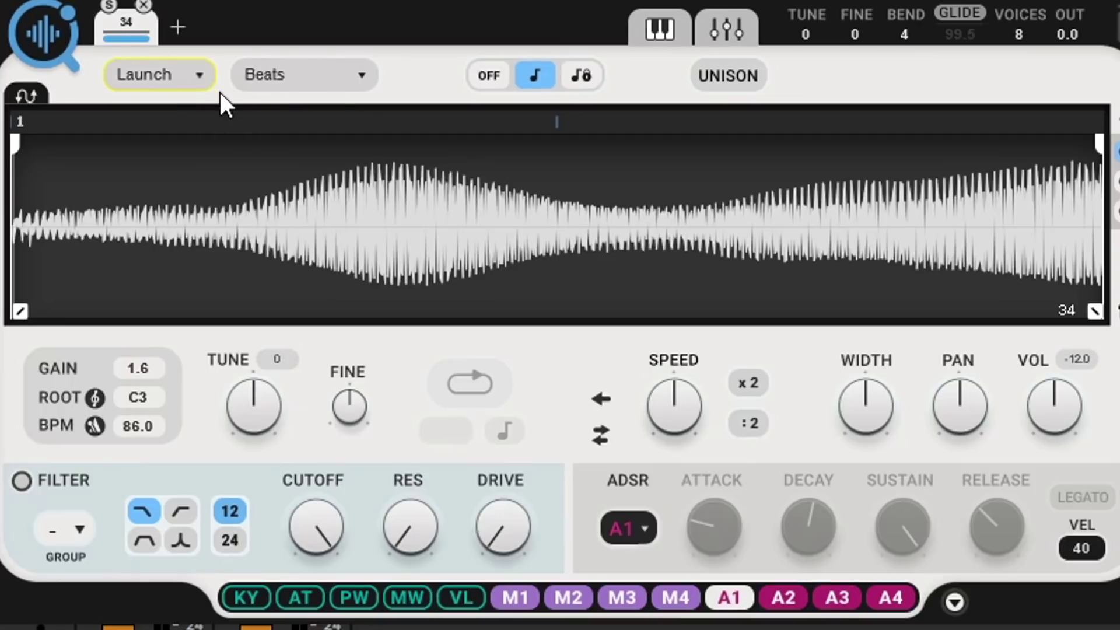
Add a second sample slot, preview nearby files in the sample folder, and load 35.wav into the new slot
{"action": "left_click", "coordinate": [191, 29]}
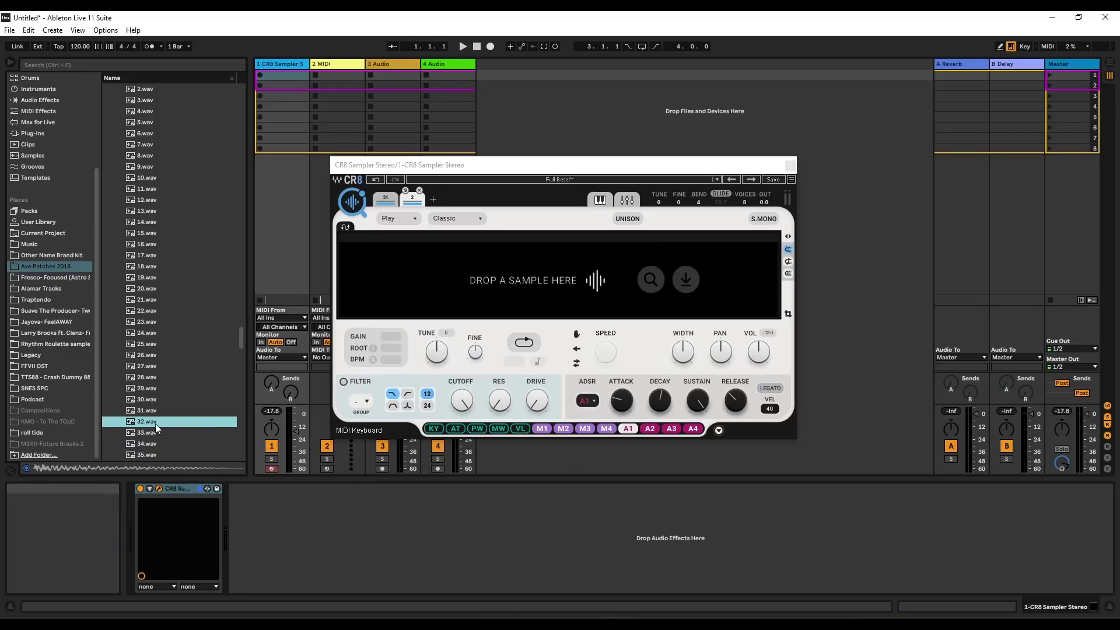
{"action": "left_click", "coordinate": [153, 432]}
{"action": "left_click", "coordinate": [150, 440]}
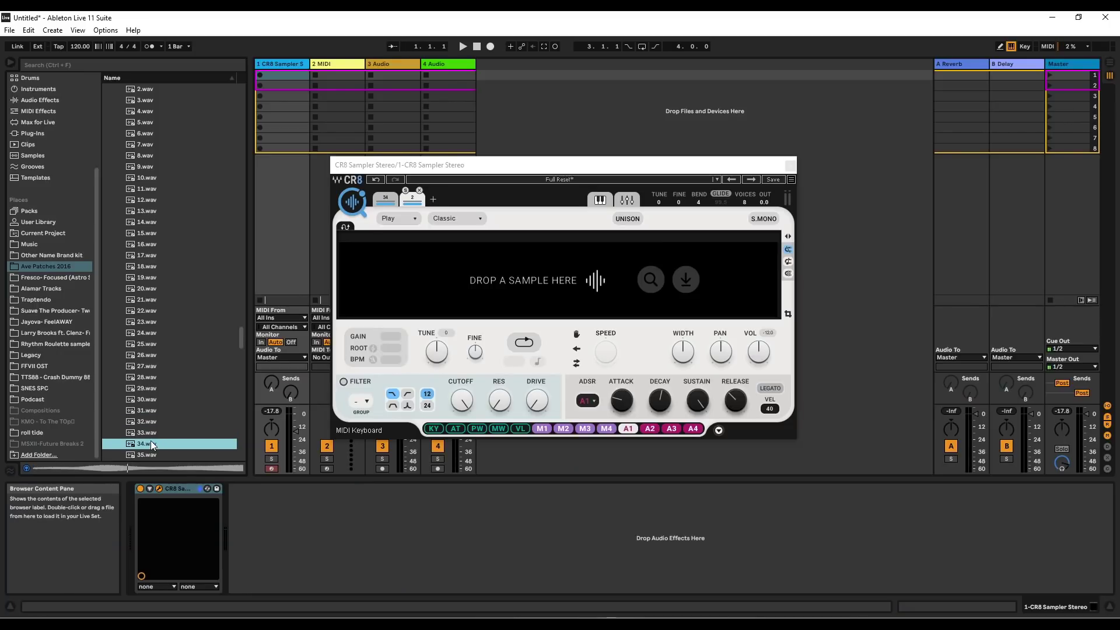
{"action": "left_click", "coordinate": [148, 455]}
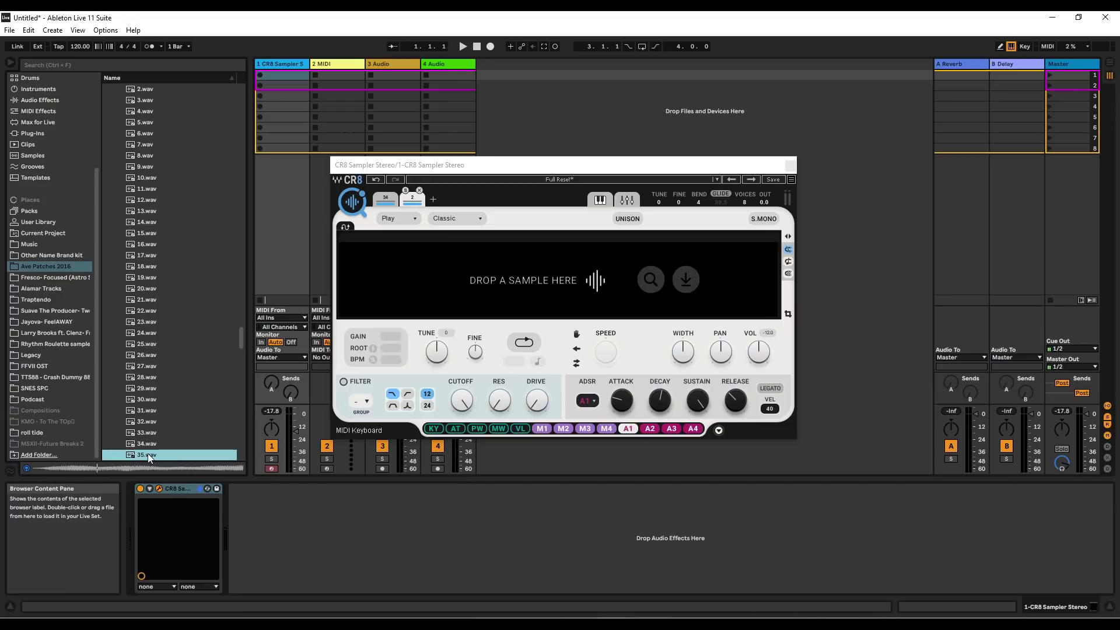
{"action": "left_click_drag", "start_coordinate": [148, 453], "coordinate": [334, 328]}
{"action": "left_click_drag", "start_coordinate": [454, 285], "coordinate": [454, 286]}
Solo sample 34 and set its tune to -9
{"action": "left_click", "coordinate": [405, 191]}
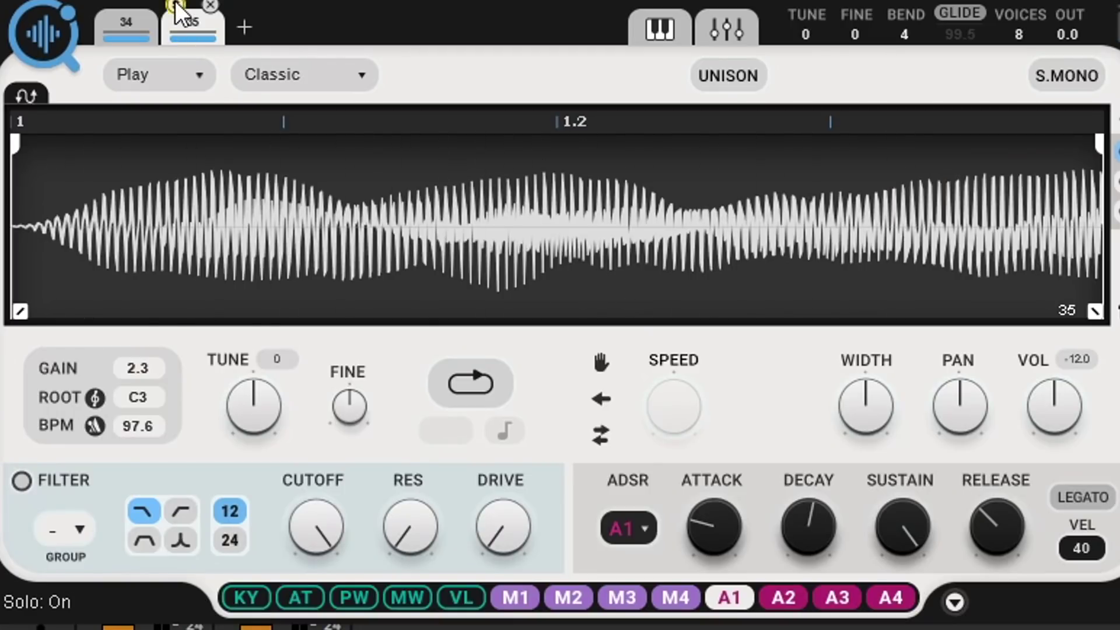
{"action": "left_click", "coordinate": [135, 17]}
{"action": "left_click", "coordinate": [175, 5]}
{"action": "left_click", "coordinate": [109, 3]}
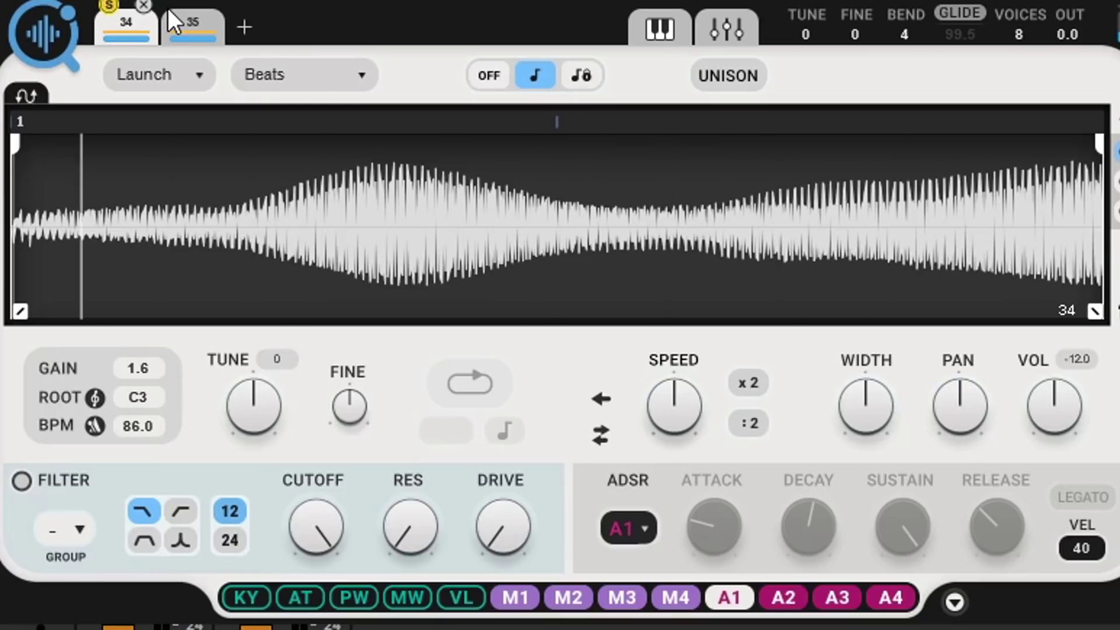
{"action": "left_click_drag", "start_coordinate": [248, 422], "coordinate": [247, 482]}
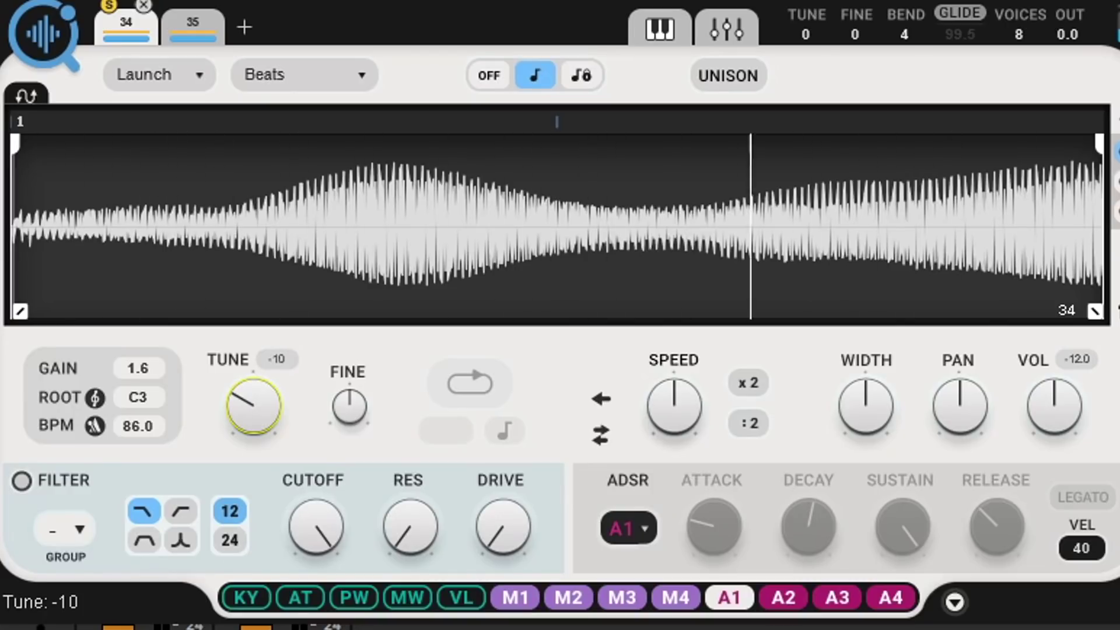
{"action": "left_click_drag", "start_coordinate": [247, 482], "coordinate": [247, 476]}
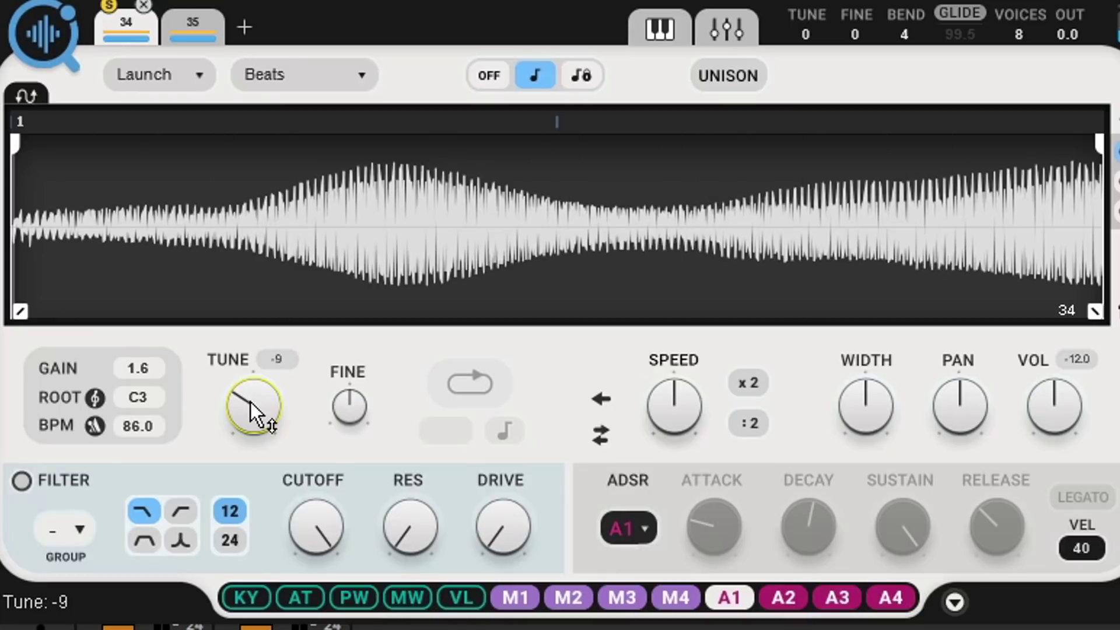
Solo sample 35, set its tune to 5, and turn its solo off again
{"action": "left_click", "coordinate": [193, 21]}
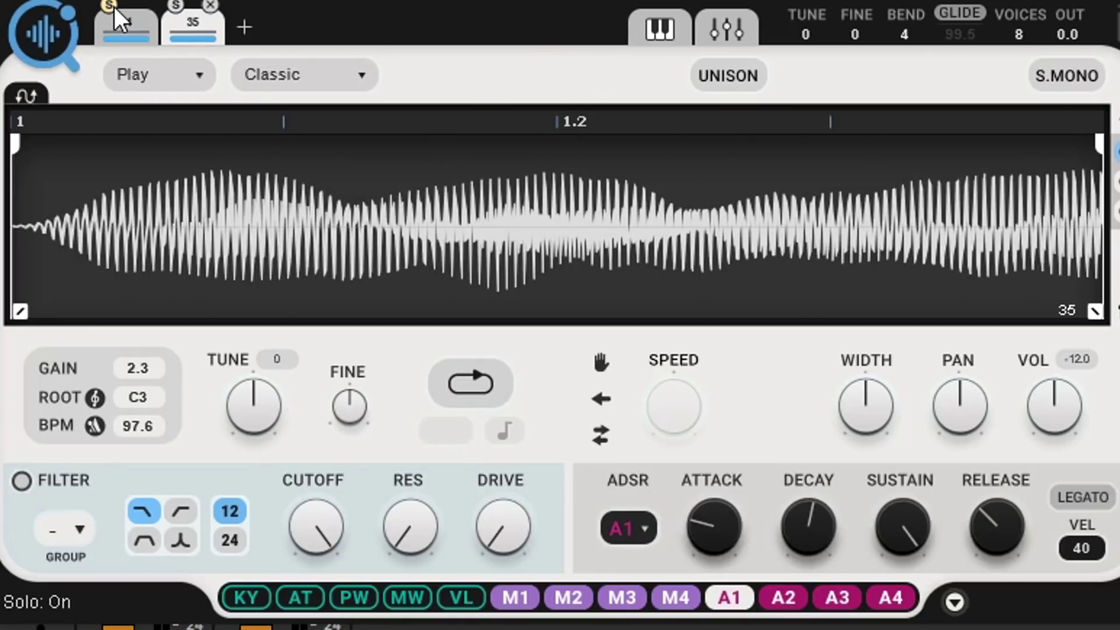
{"action": "left_click", "coordinate": [180, 4]}
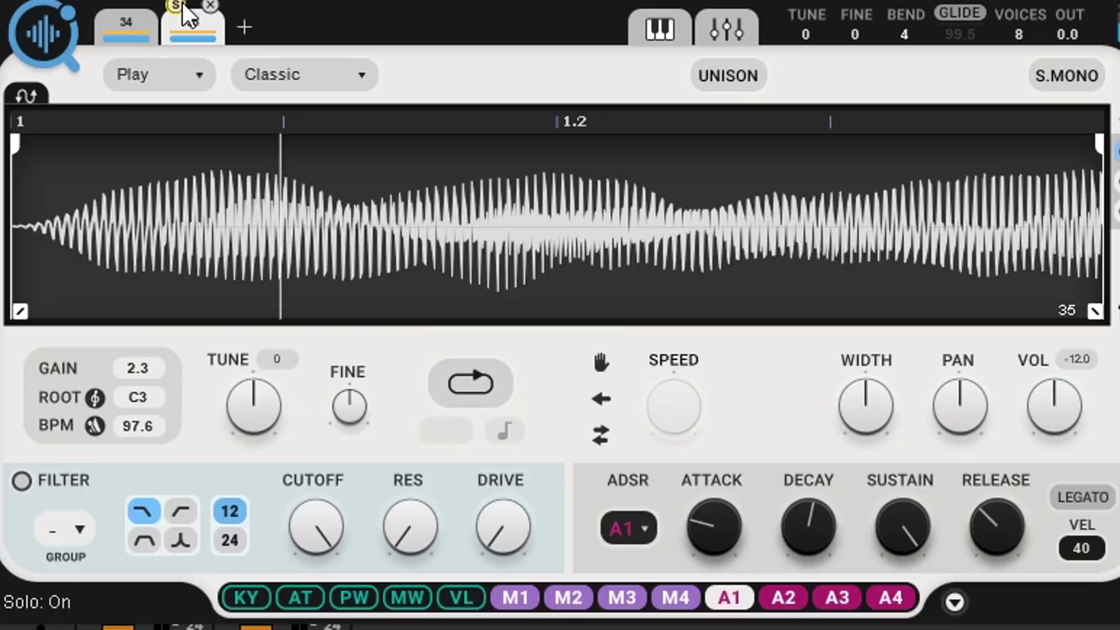
{"action": "mouse_move", "coordinate": [253, 405]}
{"action": "left_mouse_down"}
{"action": "mouse_move", "coordinate": [253, 376]}
{"action": "mouse_move", "coordinate": [261, 404]}
{"action": "left_mouse_up"}
{"action": "left_click", "coordinate": [175, 6]}
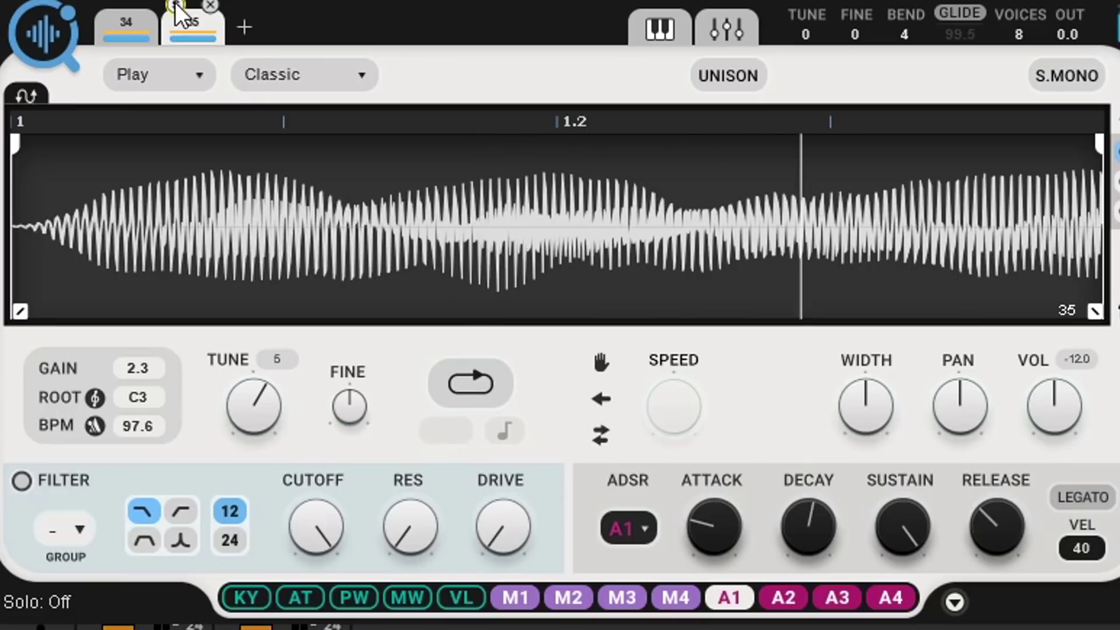
Switch the sync type of sample 34 between Off and Synced to compare them, ending on Synced
{"action": "left_click", "coordinate": [137, 21]}
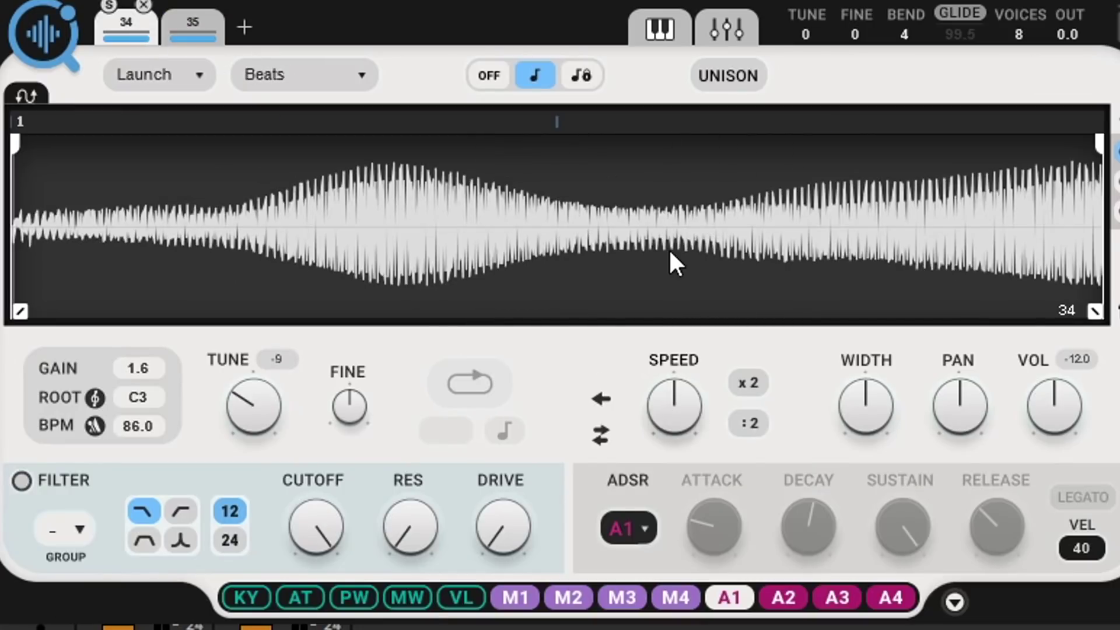
{"action": "left_click", "coordinate": [493, 78]}
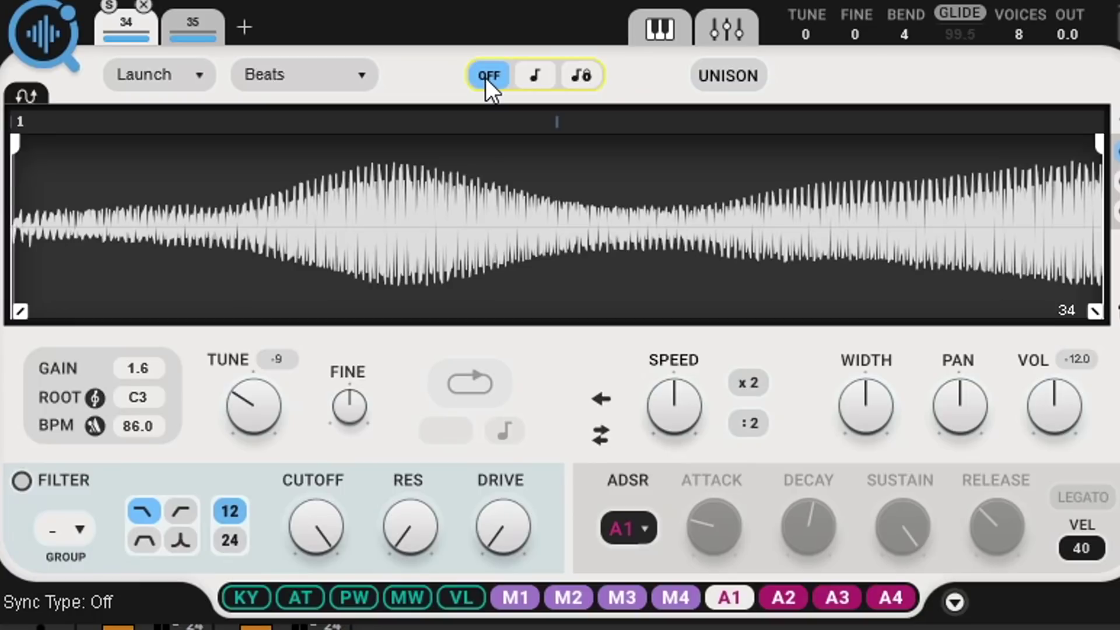
{"action": "left_click", "coordinate": [533, 67]}
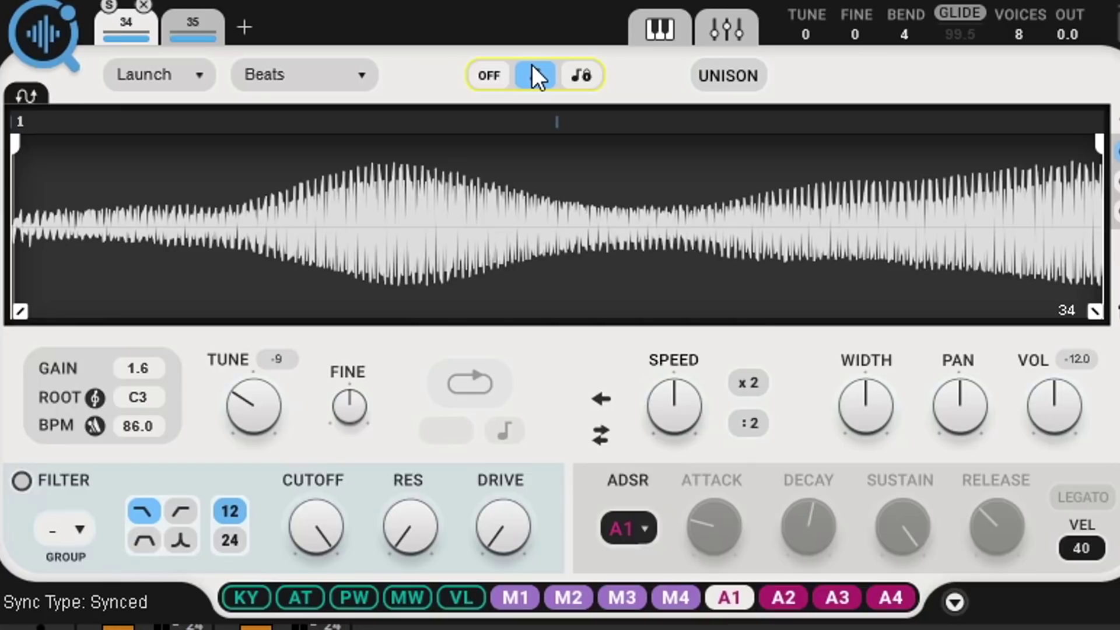
{"action": "left_click", "coordinate": [492, 73]}
{"action": "left_click", "coordinate": [535, 75]}
Set the scheme of sample 35 to Melodic and enable its unison
{"action": "left_click", "coordinate": [191, 12]}
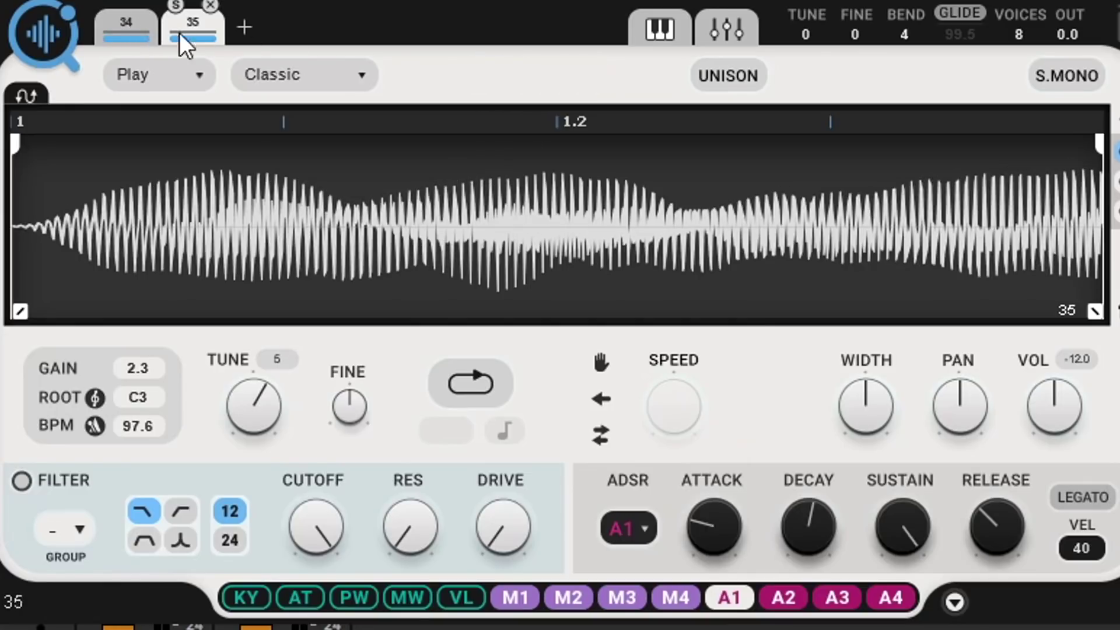
{"action": "scroll", "coordinate": [345, 78], "scroll_direction": "down", "scroll_amount": 1}
{"action": "left_click", "coordinate": [353, 72]}
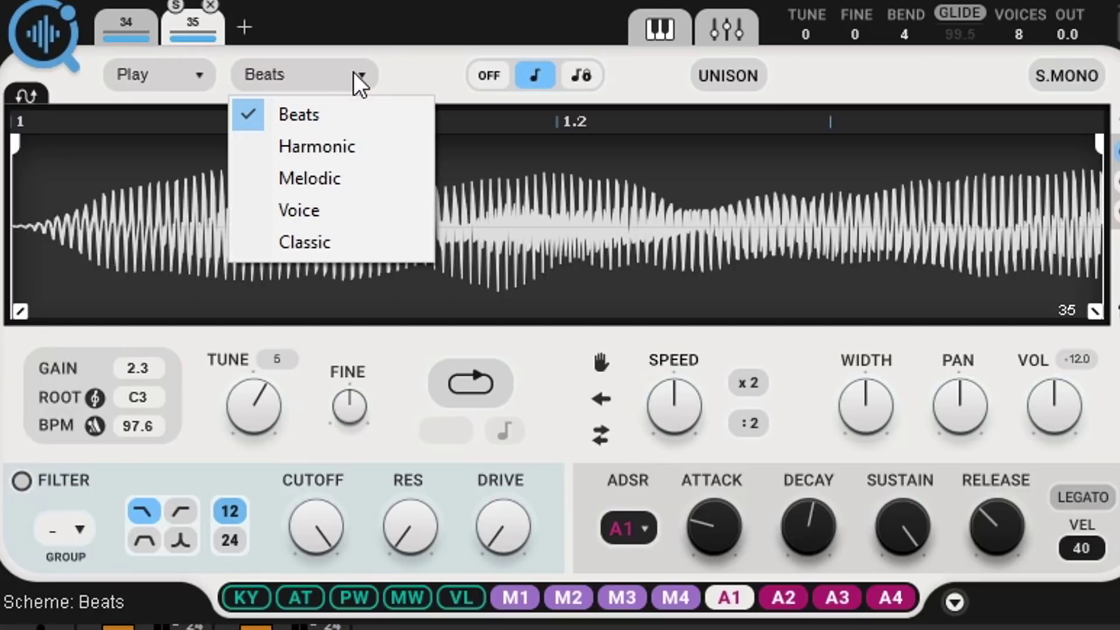
{"action": "left_click", "coordinate": [338, 176]}
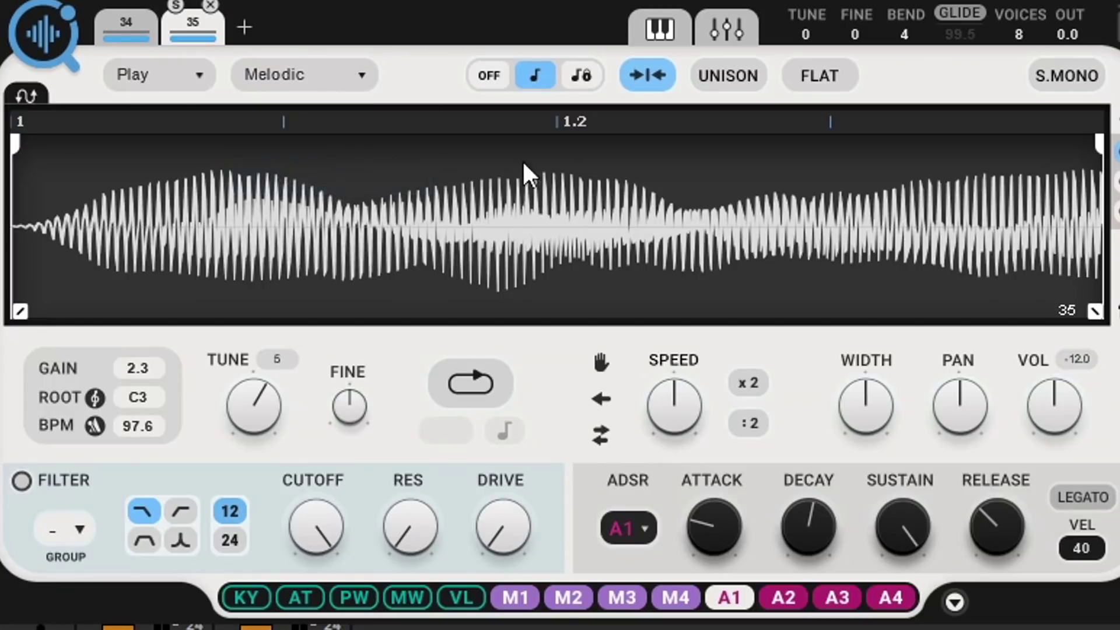
{"action": "left_click", "coordinate": [727, 78]}
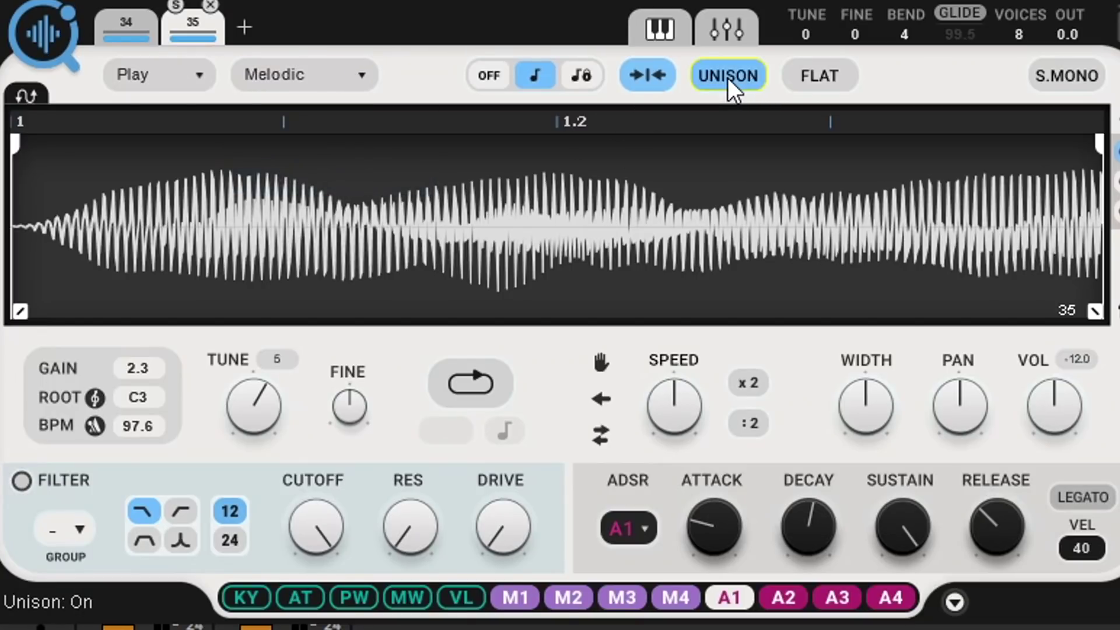
{"action": "left_click", "coordinate": [119, 17]}
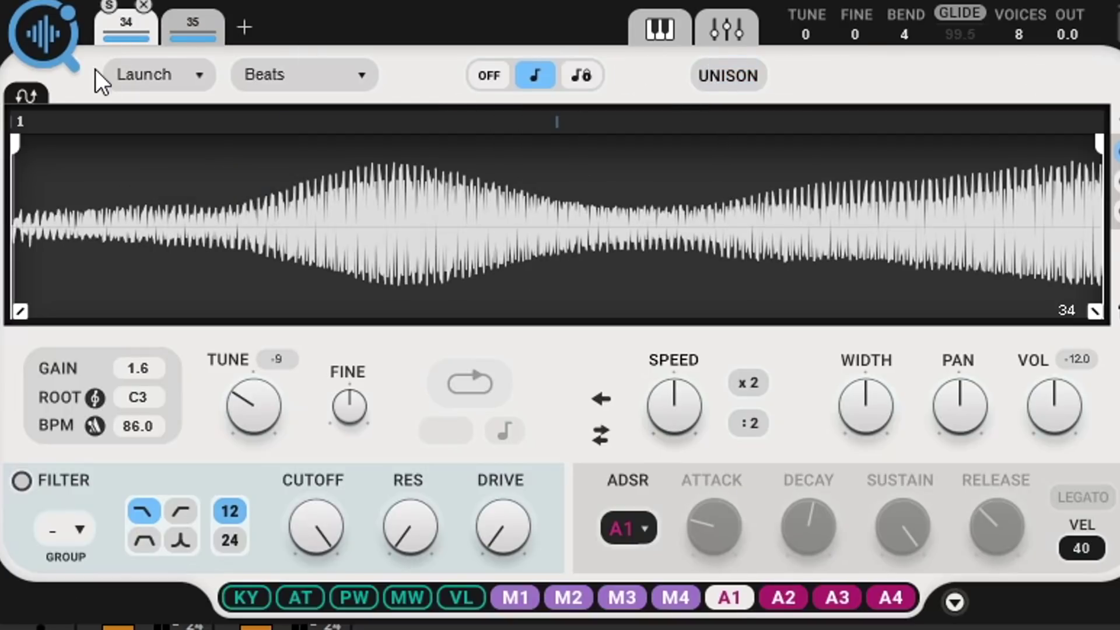
{"action": "left_click", "coordinate": [194, 17]}
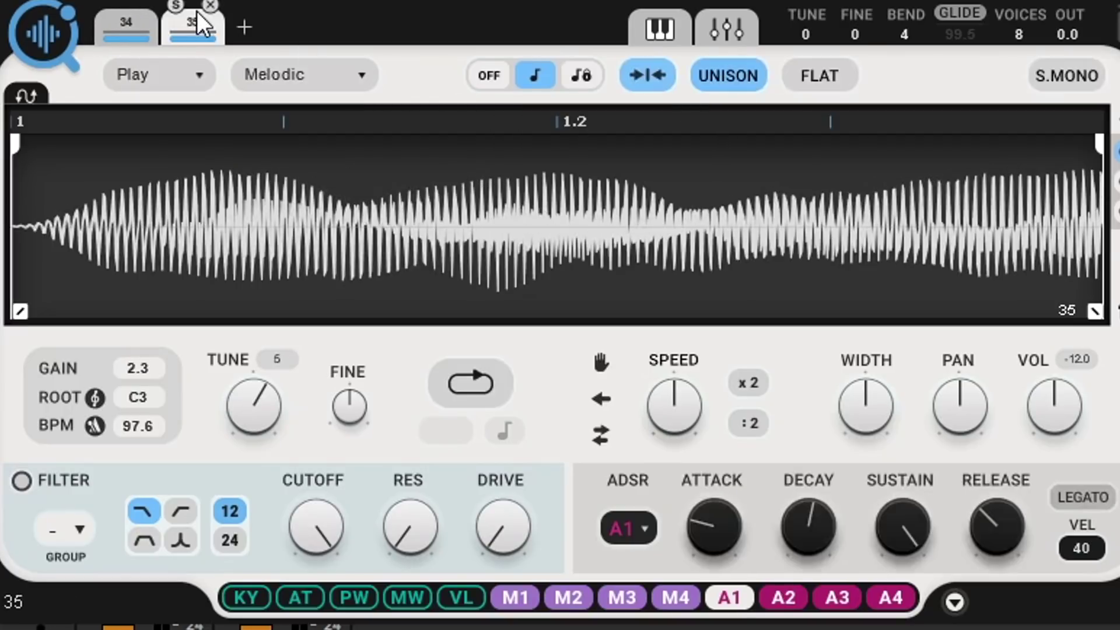
Bring up sample 34 and raise the sampler's global tune to 8
{"action": "left_click", "coordinate": [125, 19]}
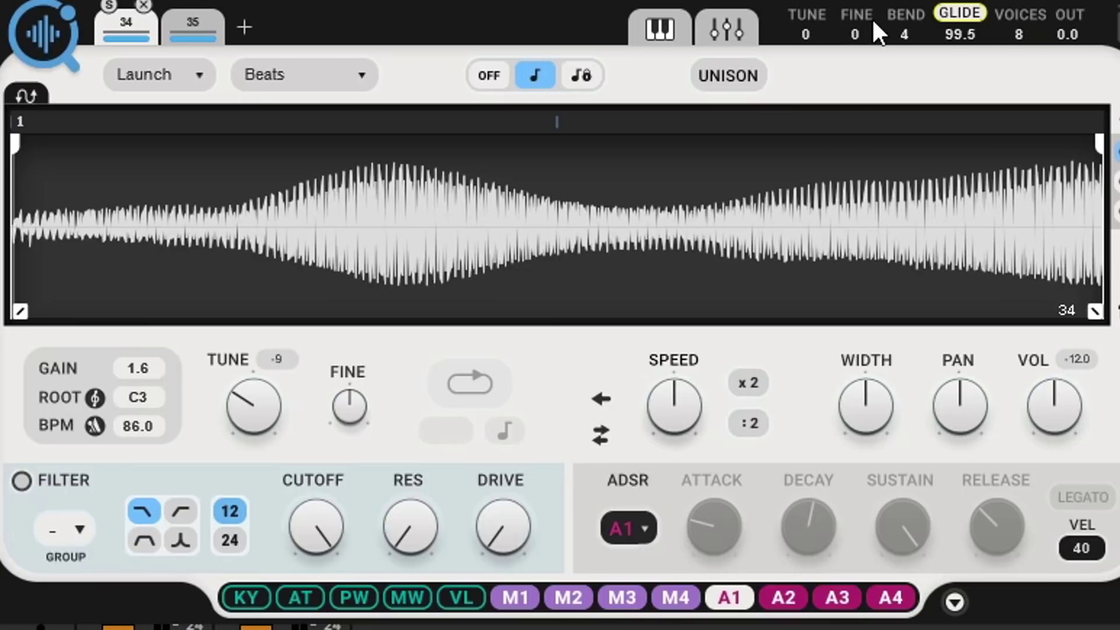
{"action": "left_click", "coordinate": [806, 32]}
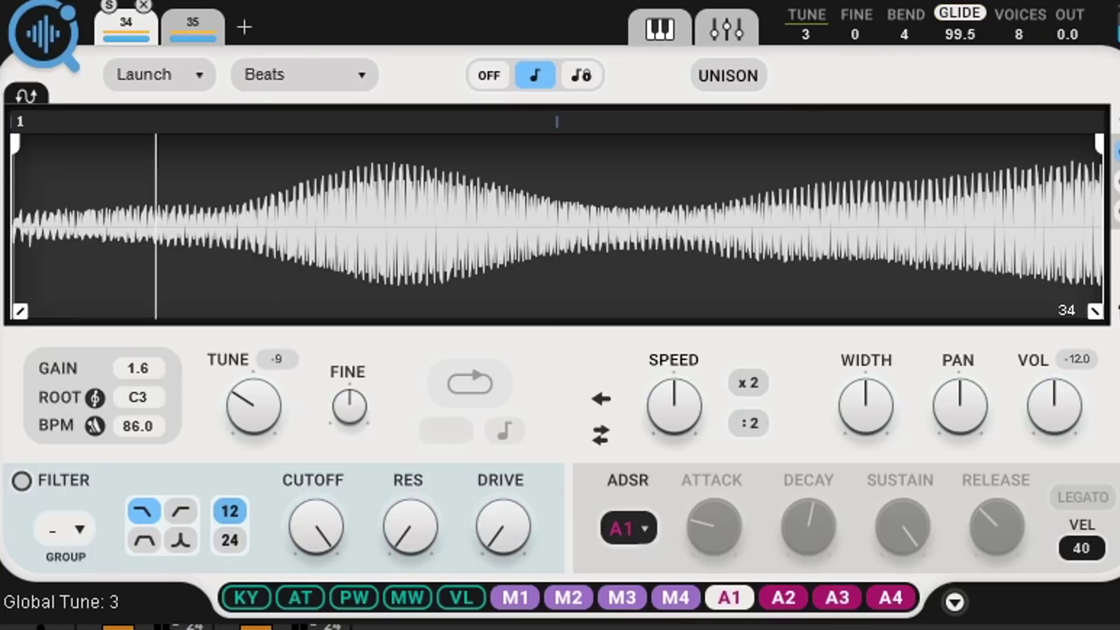
{"action": "mouse_move", "coordinate": [805, 32]}
{"action": "left_mouse_down"}
{"action": "mouse_move", "coordinate": [806, 3]}
{"action": "mouse_move", "coordinate": [805, 26]}
{"action": "left_mouse_up"}
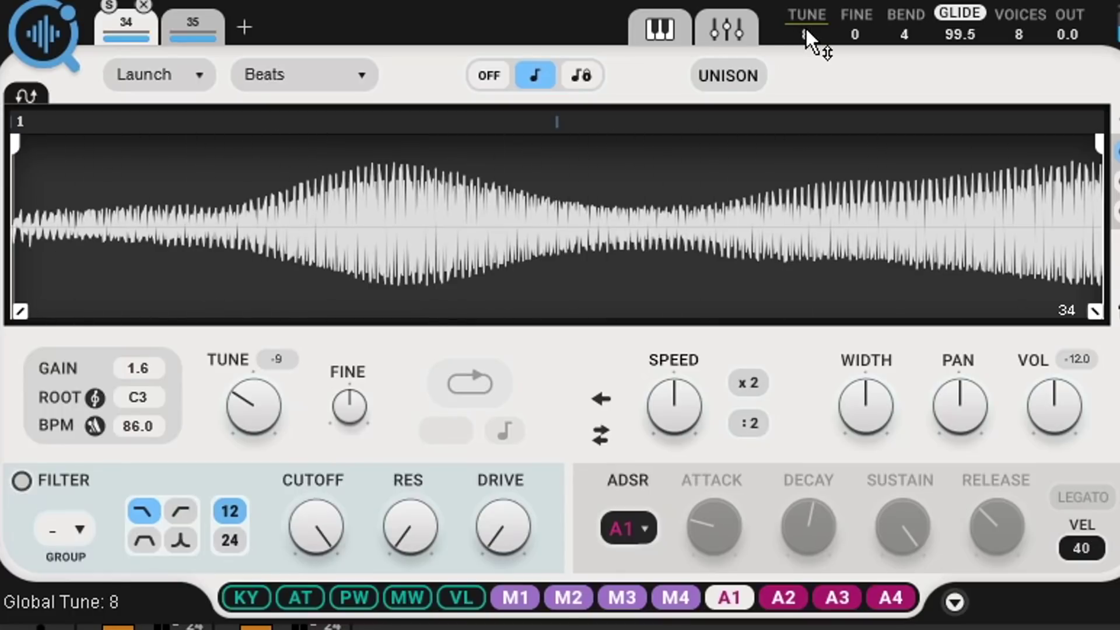
In the mixer view, switch sample 34 off and on again, and lower the volume of sample 35
{"action": "left_click", "coordinate": [727, 30]}
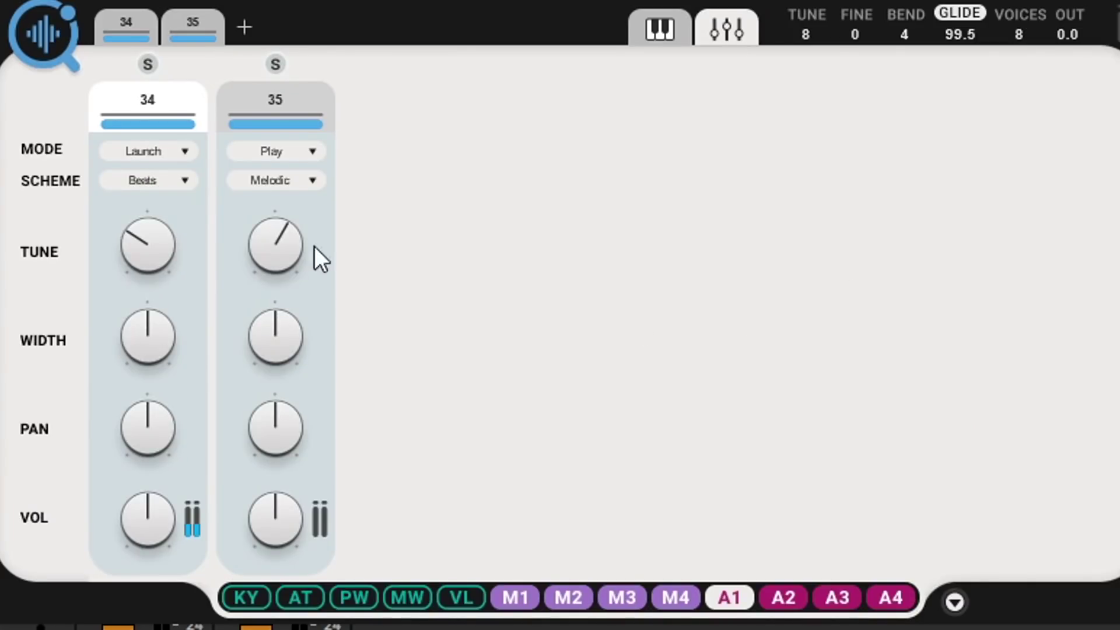
{"action": "left_click", "coordinate": [177, 123]}
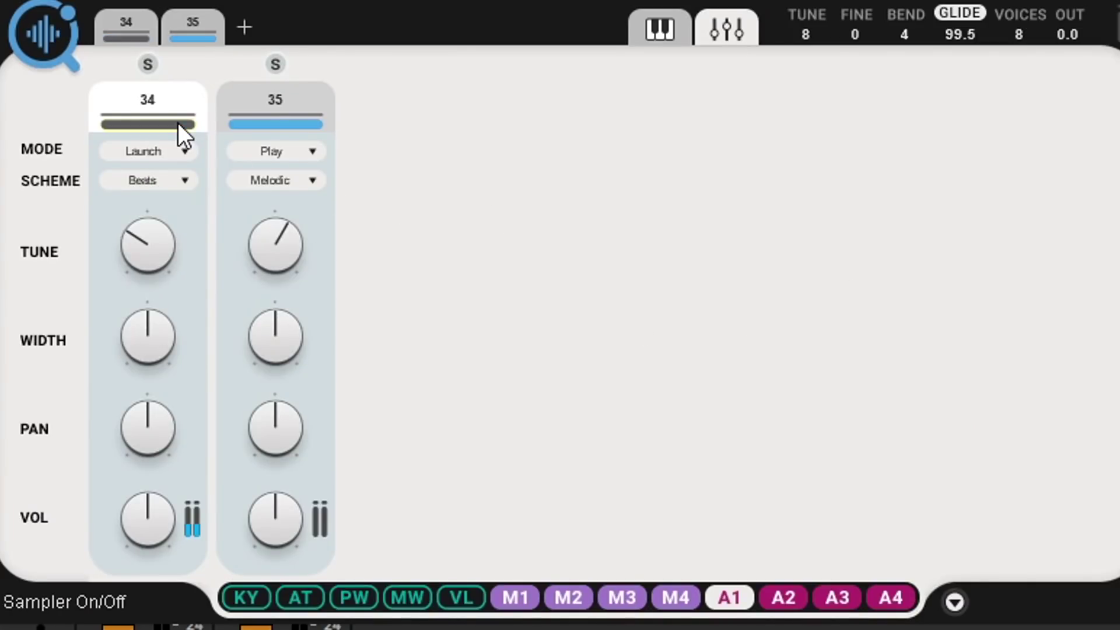
{"action": "left_click", "coordinate": [177, 122]}
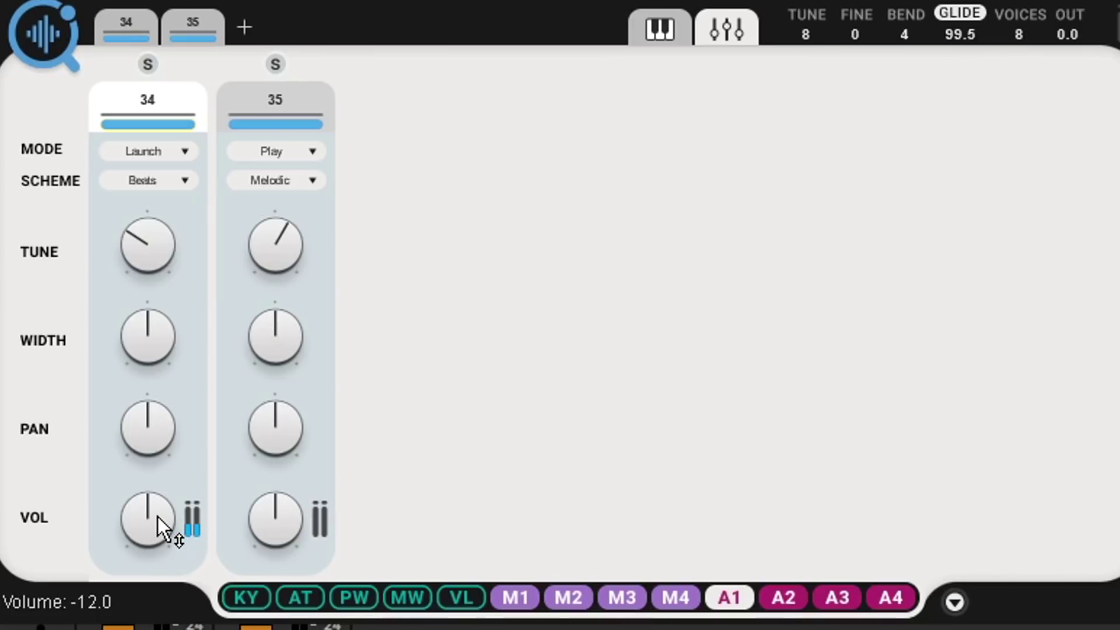
{"action": "left_click", "coordinate": [265, 522]}
{"action": "mouse_move", "coordinate": [265, 522]}
{"action": "left_mouse_down"}
{"action": "mouse_move", "coordinate": [266, 551]}
{"action": "mouse_move", "coordinate": [266, 541]}
{"action": "left_mouse_up"}
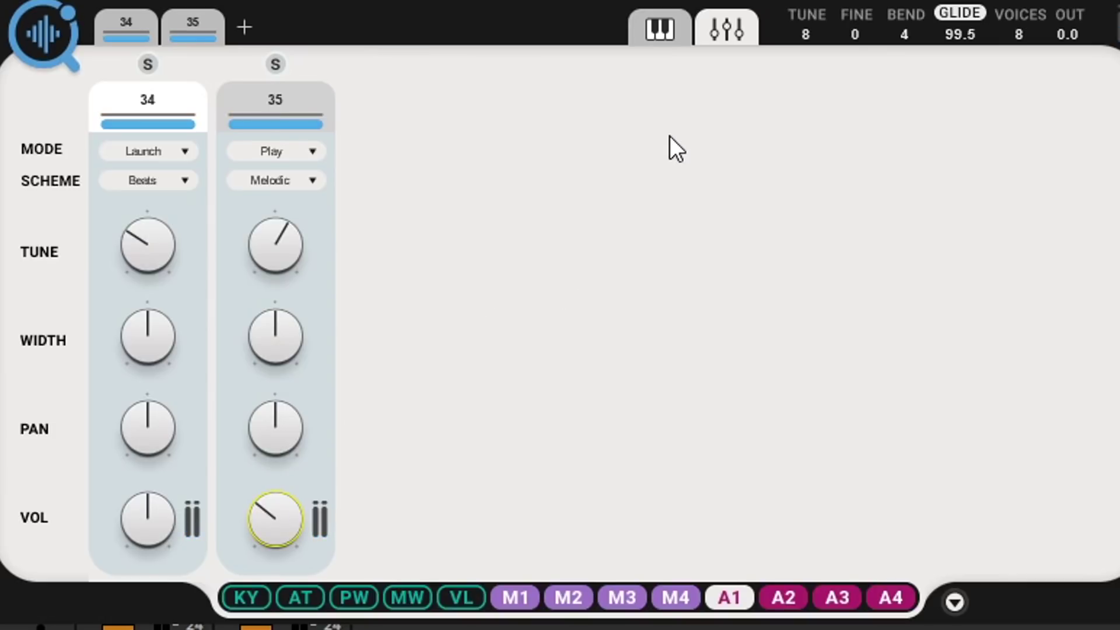
Check the key mapping view, and give sample 34 a long fade-out starting just past the middle of its waveform
{"action": "left_click", "coordinate": [639, 33]}
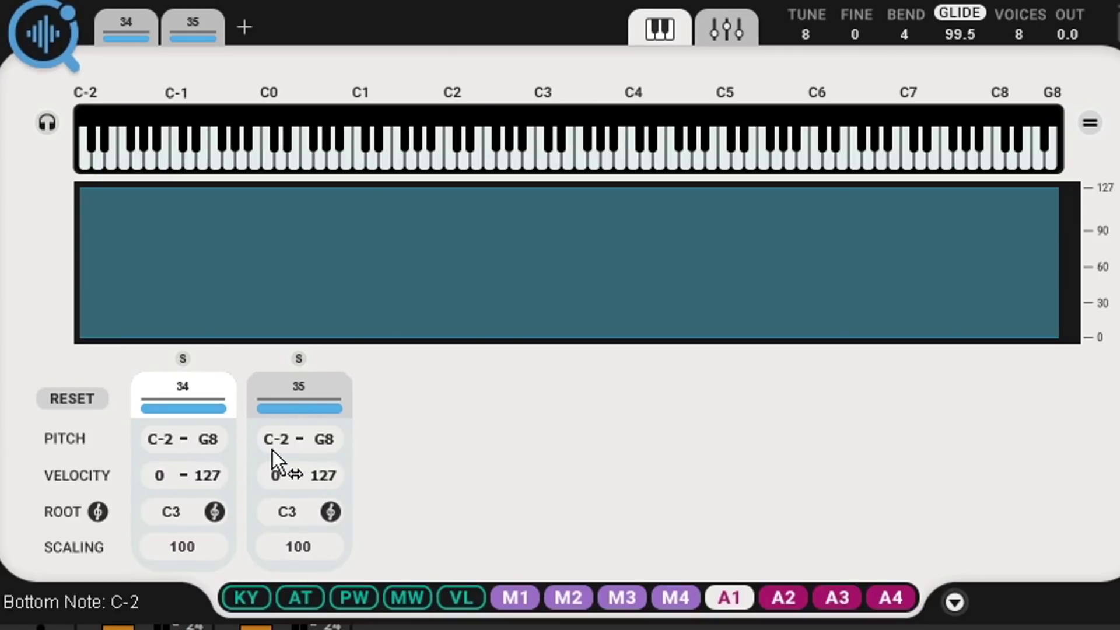
{"action": "left_click", "coordinate": [126, 23]}
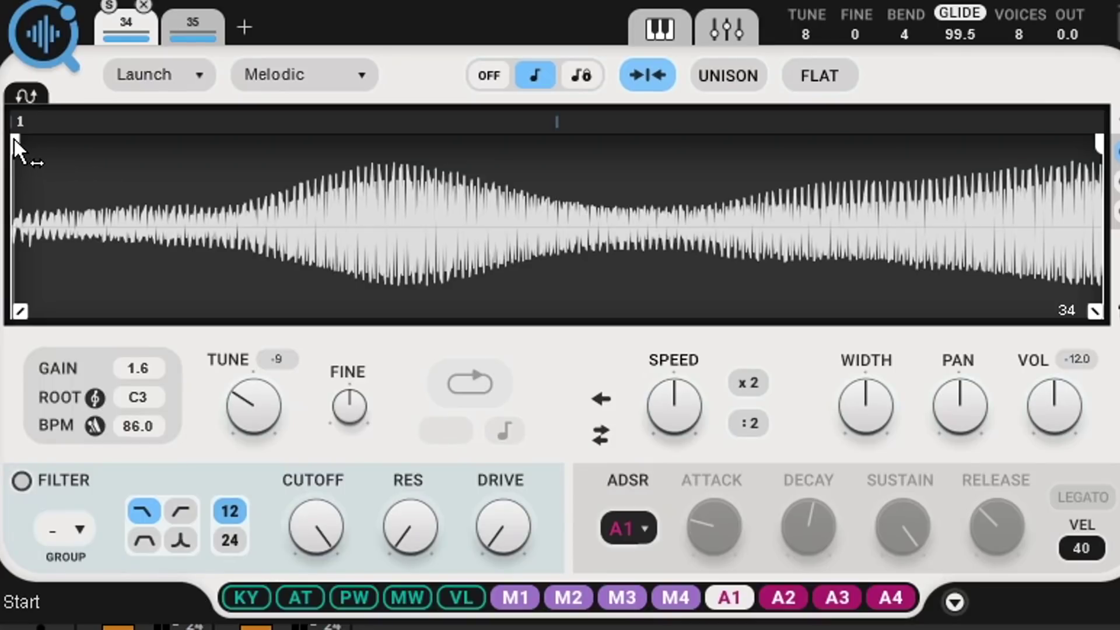
{"action": "mouse_move", "coordinate": [12, 138]}
{"action": "left_mouse_down"}
{"action": "mouse_move", "coordinate": [895, 176]}
{"action": "mouse_move", "coordinate": [570, 172]}
{"action": "mouse_move", "coordinate": [30, 137]}
{"action": "left_mouse_up"}
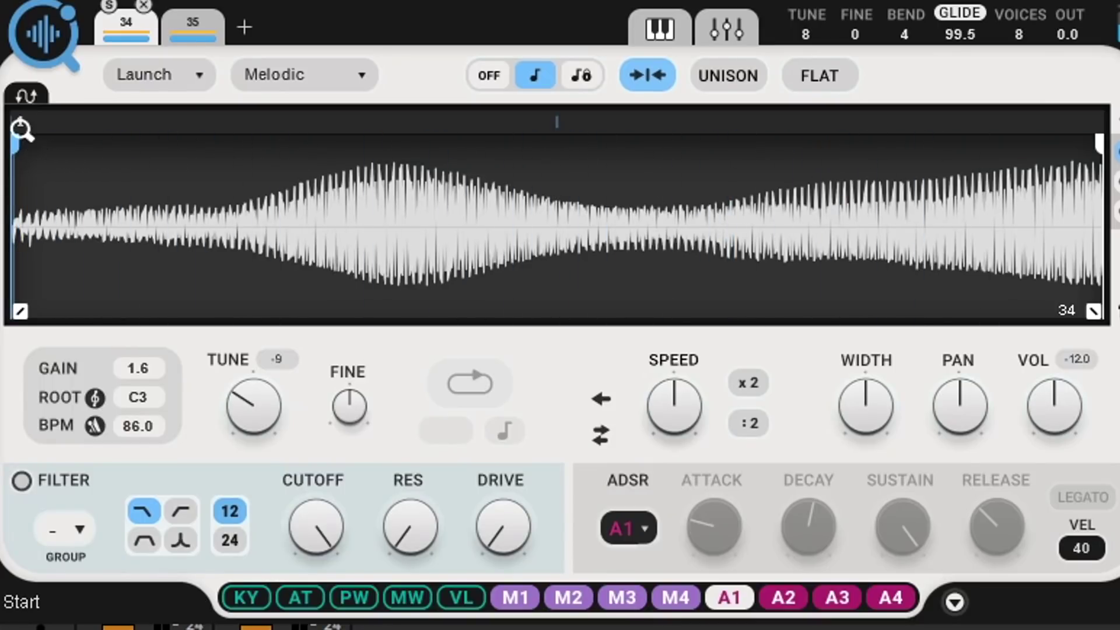
{"action": "left_click", "coordinate": [1094, 311]}
{"action": "left_click_drag", "start_coordinate": [1094, 312], "coordinate": [699, 315]}
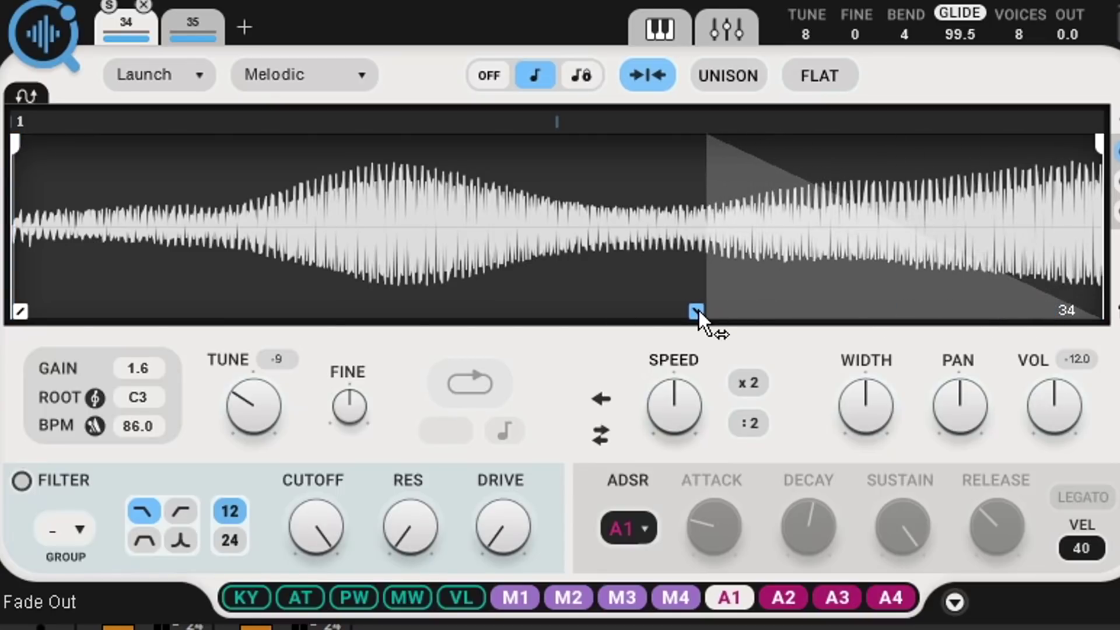
Give sample 34 a long fade-in reaching almost to the middle of its waveform, and set the snap mode to Transients
{"action": "left_click", "coordinate": [20, 311]}
{"action": "left_click_drag", "start_coordinate": [20, 311], "coordinate": [514, 311]}
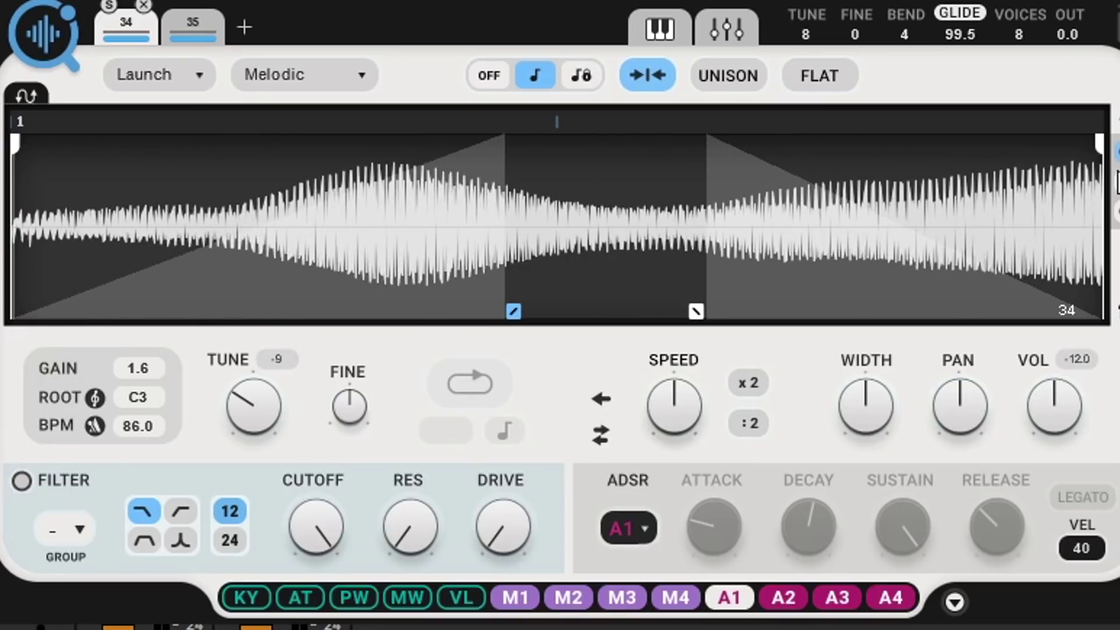
{"action": "left_click", "coordinate": [1116, 184]}
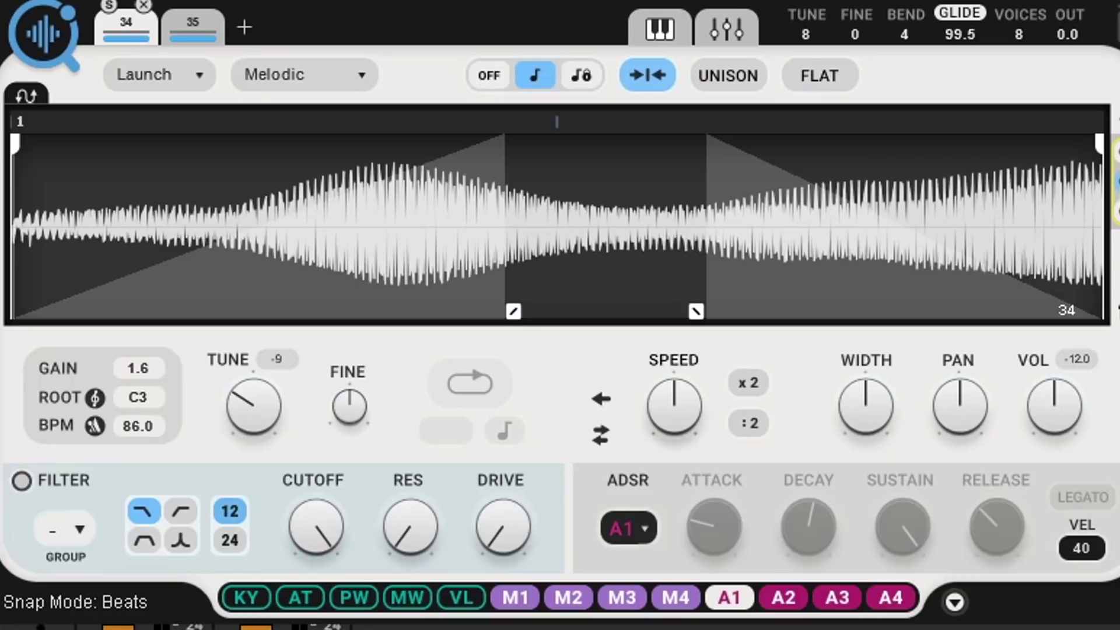
{"action": "left_click", "coordinate": [1116, 210]}
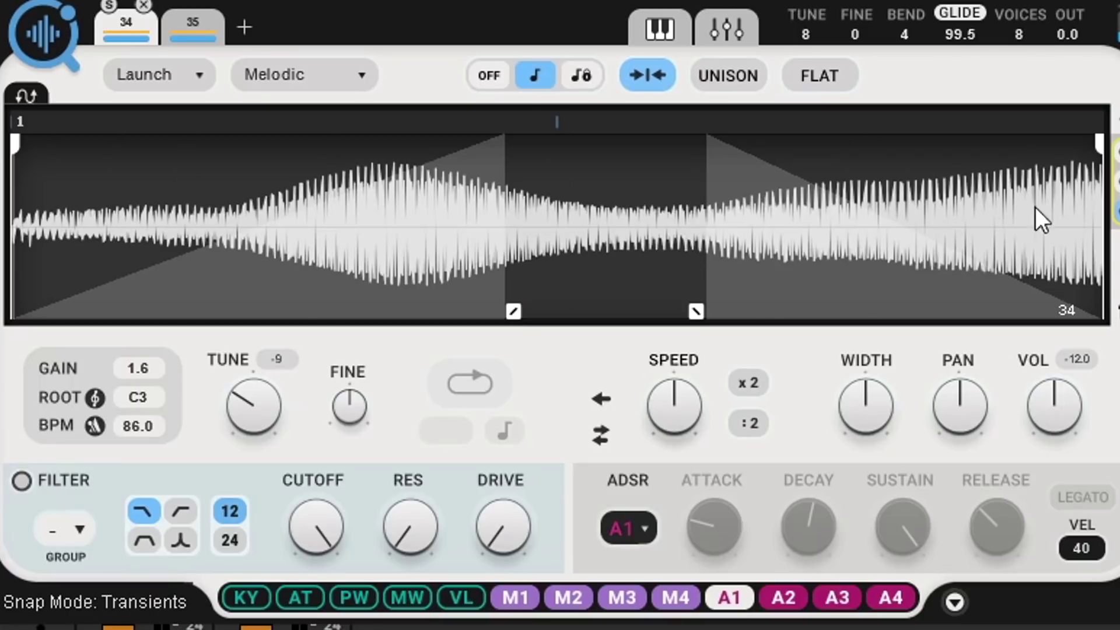
Add a third sample slot, audition nearby files in the browser, and load 33.wav into the slot
{"action": "left_click", "coordinate": [245, 26]}
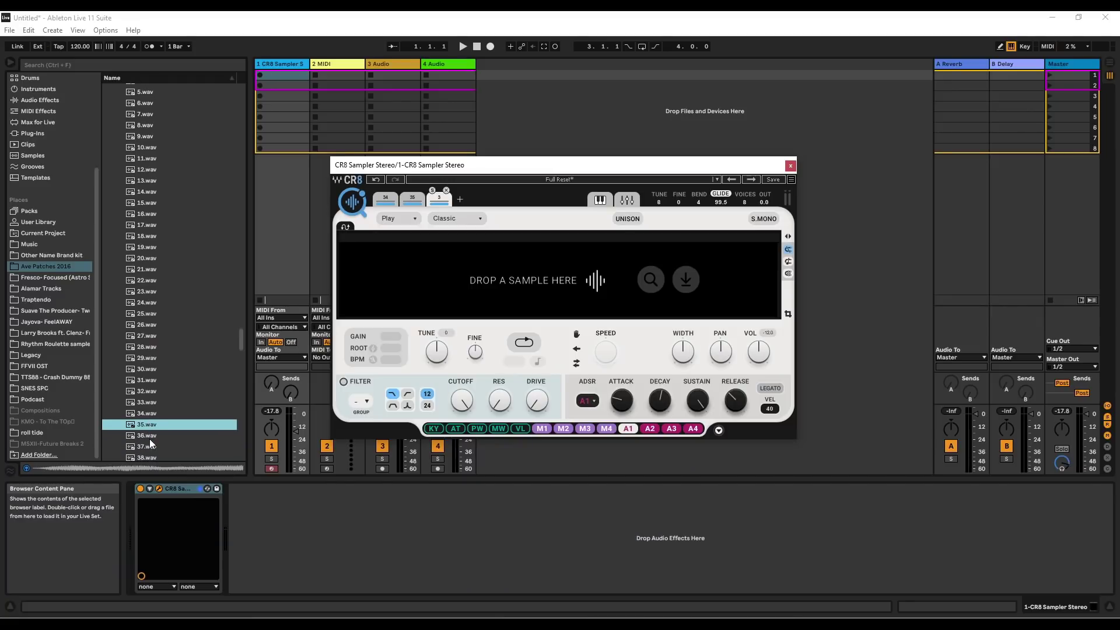
{"action": "left_click", "coordinate": [150, 447]}
{"action": "key", "text": "Up"}
{"action": "key", "text": "Up"}
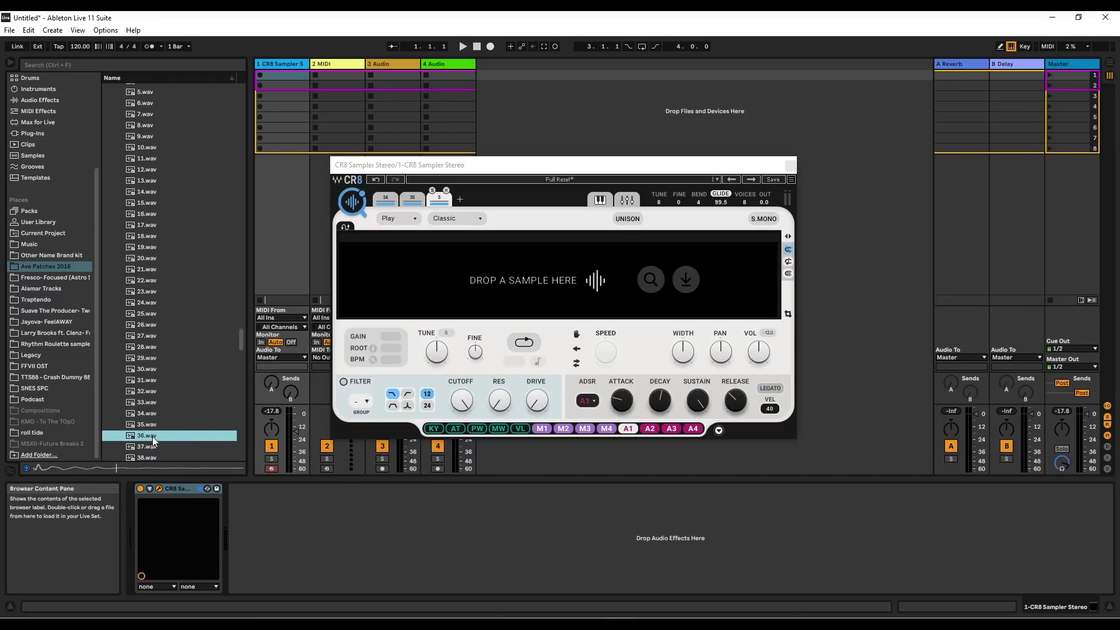
{"action": "key", "text": "Up"}
{"action": "key", "text": "Up"}
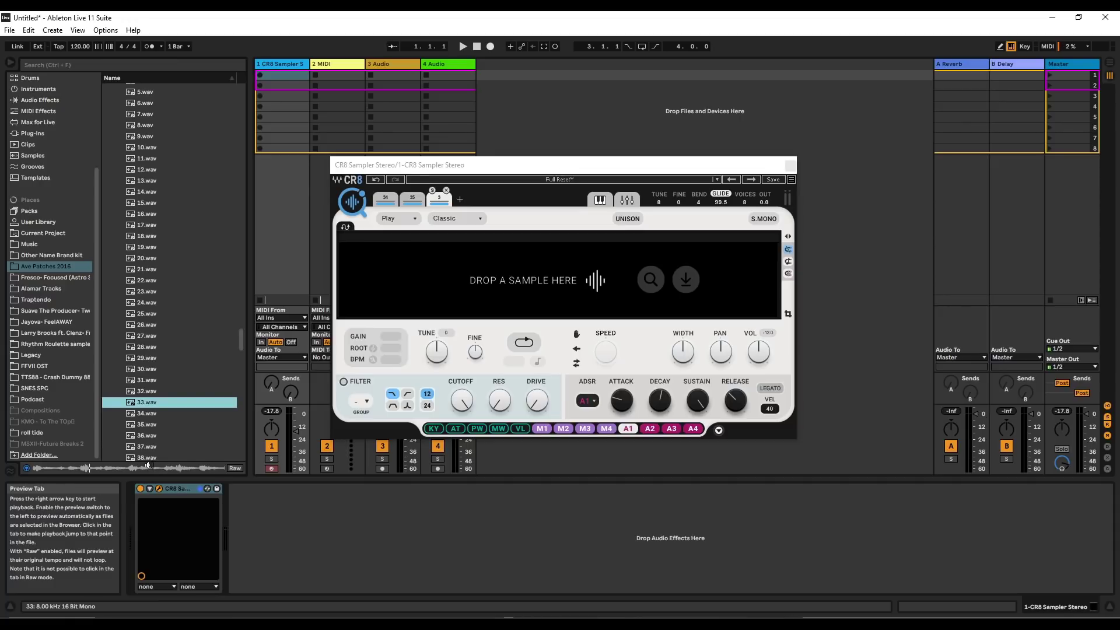
{"action": "left_click_drag", "start_coordinate": [138, 402], "coordinate": [514, 276]}
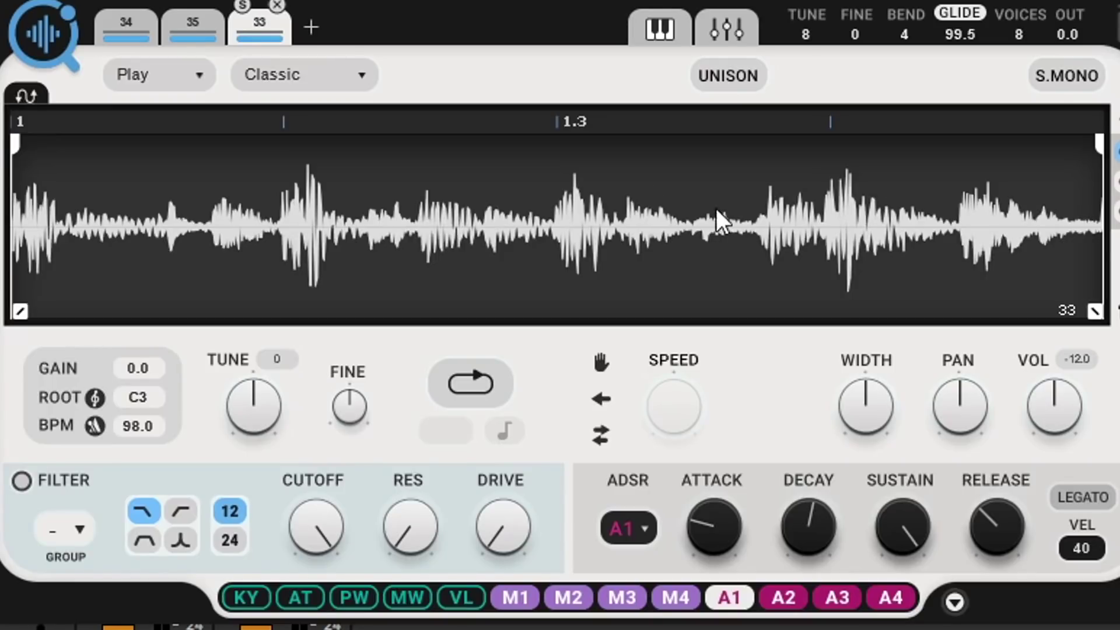
Set the scheme of sample 33 to Beats and enable its loop
{"action": "left_click", "coordinate": [369, 80]}
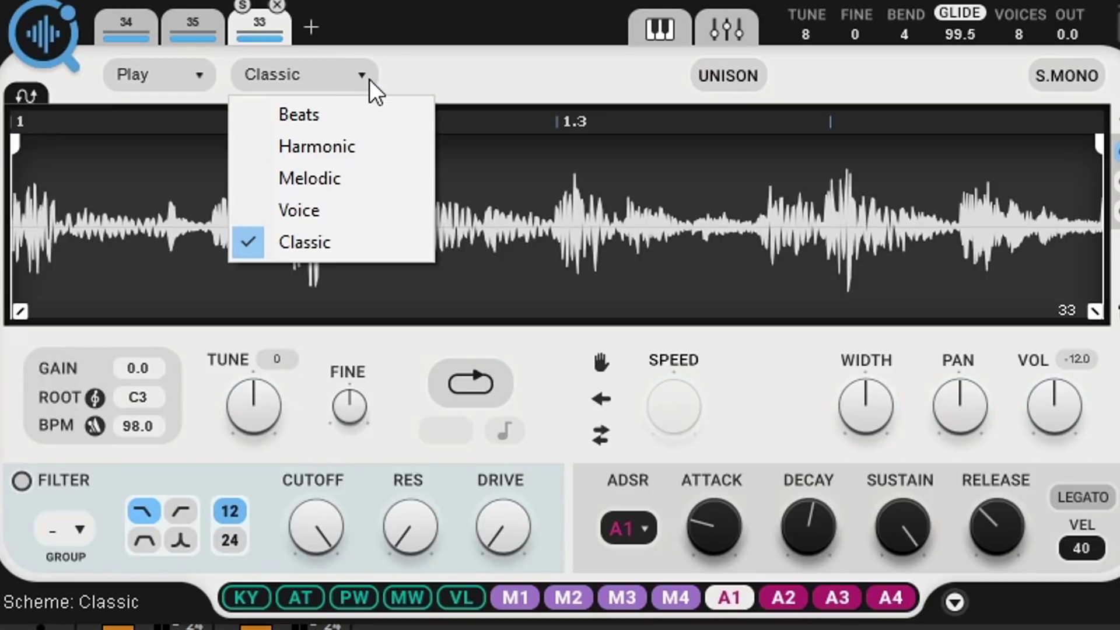
{"action": "left_click", "coordinate": [318, 123]}
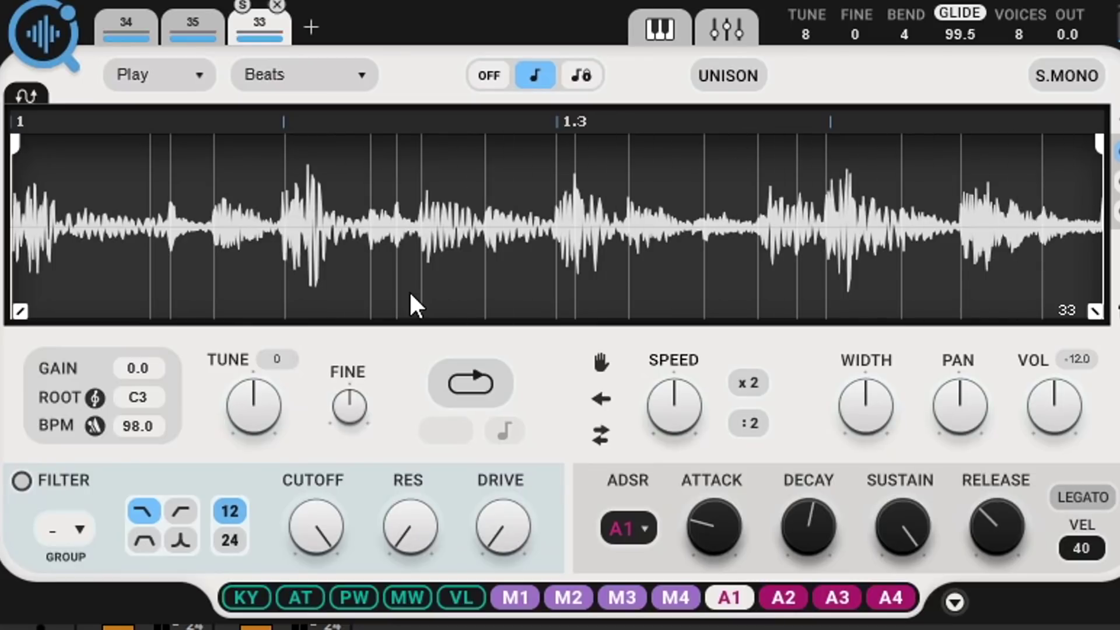
{"action": "left_click", "coordinate": [470, 382]}
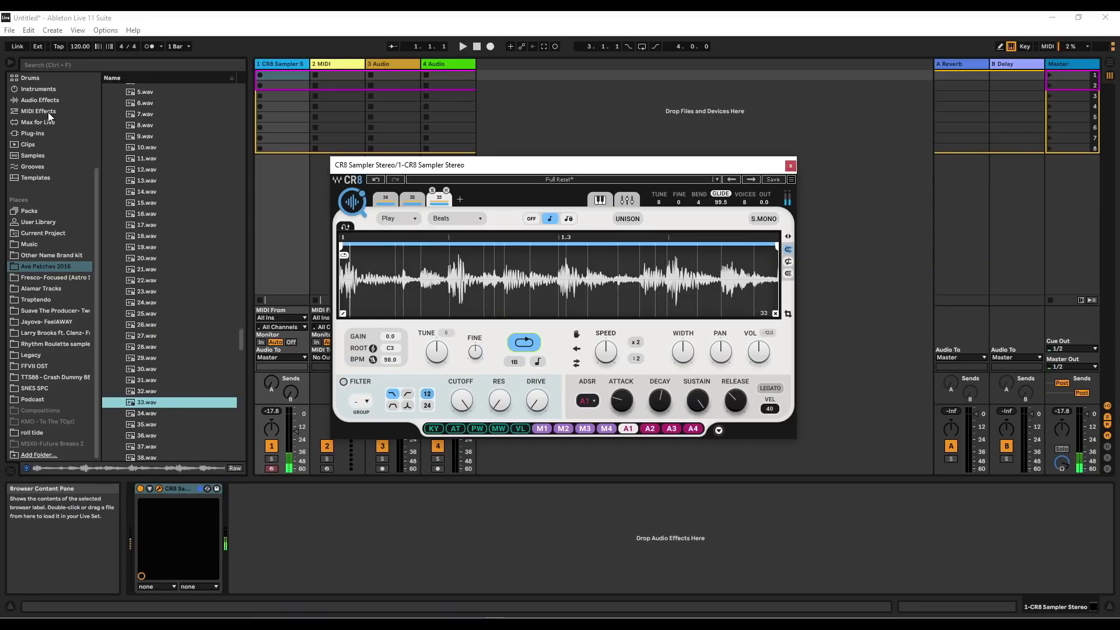
Set the project tempo to 88 BPM
{"action": "left_click", "coordinate": [76, 47]}
{"action": "type", "text": "74"}
{"action": "key", "text": "Return"}
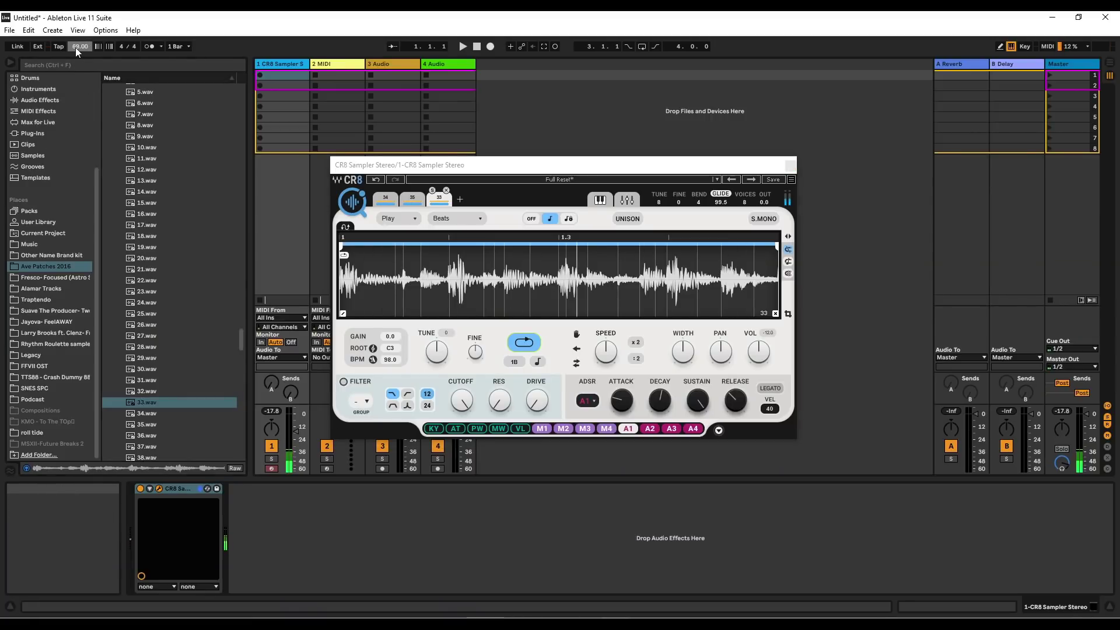
{"action": "left_click_drag", "start_coordinate": [77, 47], "coordinate": [75, 48]}
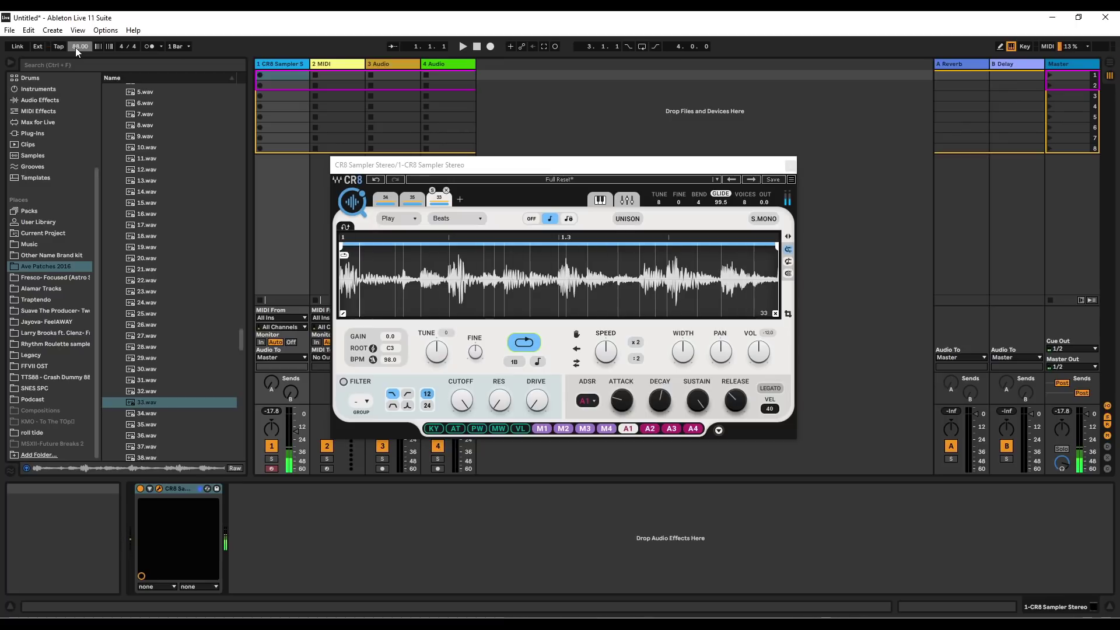
Go back to sample 34 and arrange the sampler window and the COSMOS sample finder side by side
{"action": "left_click", "coordinate": [411, 199]}
{"action": "left_click", "coordinate": [390, 201]}
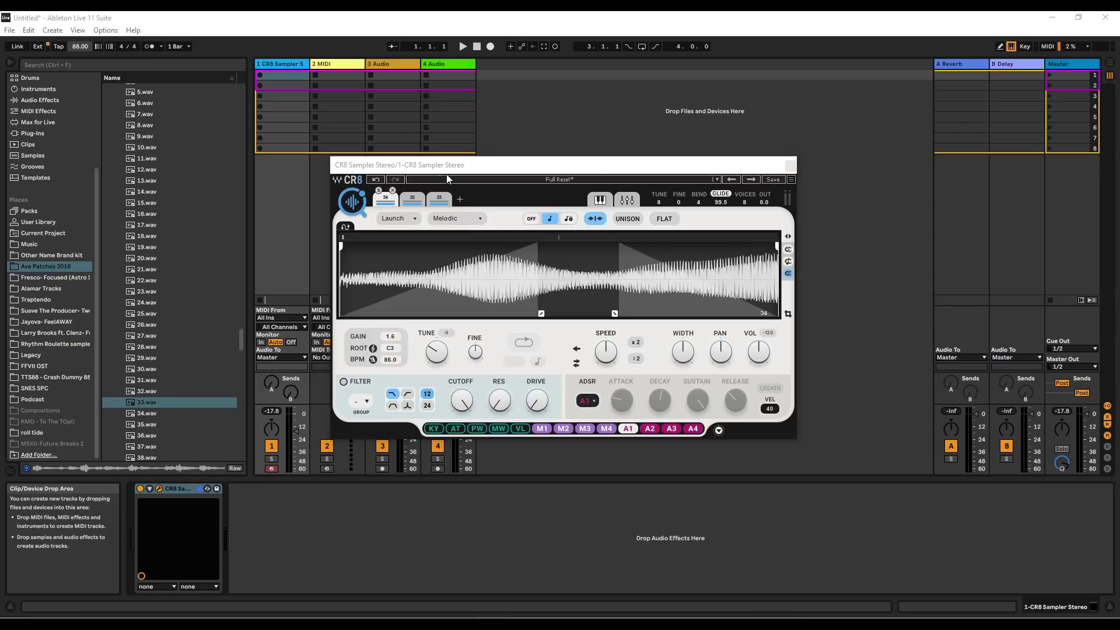
{"action": "left_click_drag", "start_coordinate": [462, 165], "coordinate": [249, 156]}
{"action": "left_click_drag", "start_coordinate": [695, 169], "coordinate": [673, 152]}
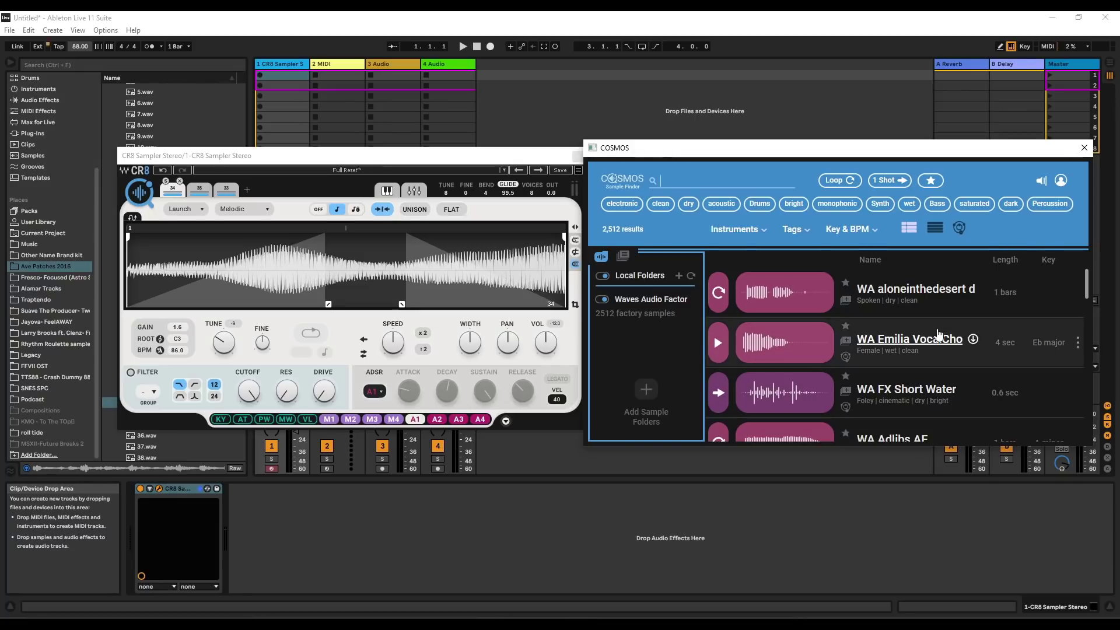
Browse the list of factory samples in the COSMOS sample finder
{"action": "scroll", "coordinate": [988, 350], "scroll_direction": "down", "scroll_amount": 5}
{"action": "scroll", "coordinate": [988, 350], "scroll_direction": "down", "scroll_amount": 8}
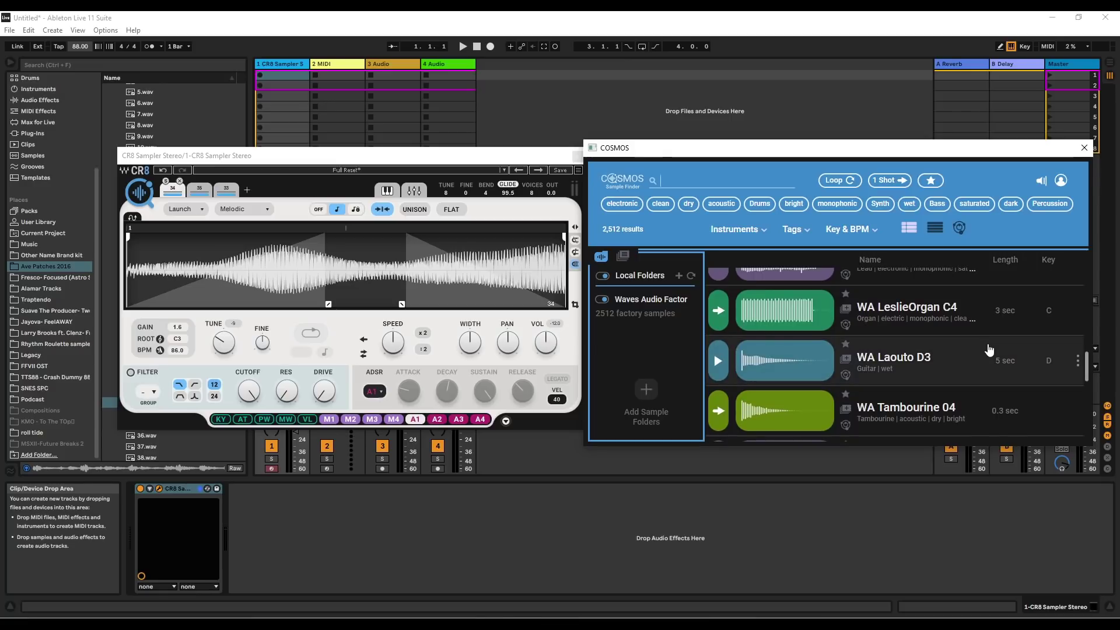
{"action": "scroll", "coordinate": [987, 349], "scroll_direction": "down", "scroll_amount": 10}
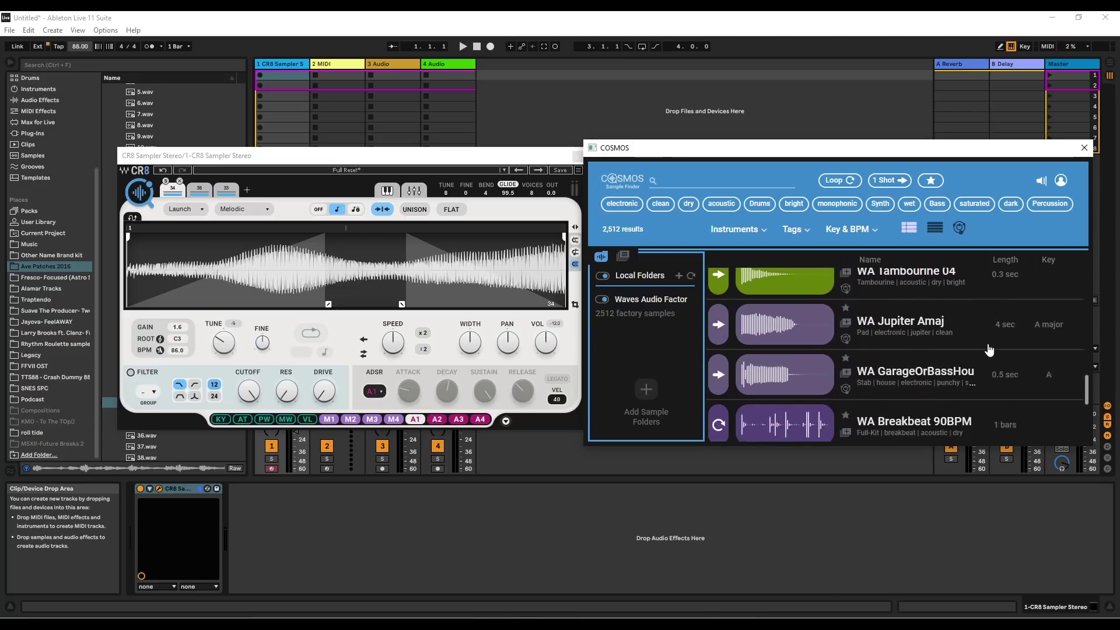
{"action": "scroll", "coordinate": [989, 349], "scroll_direction": "down", "scroll_amount": 10}
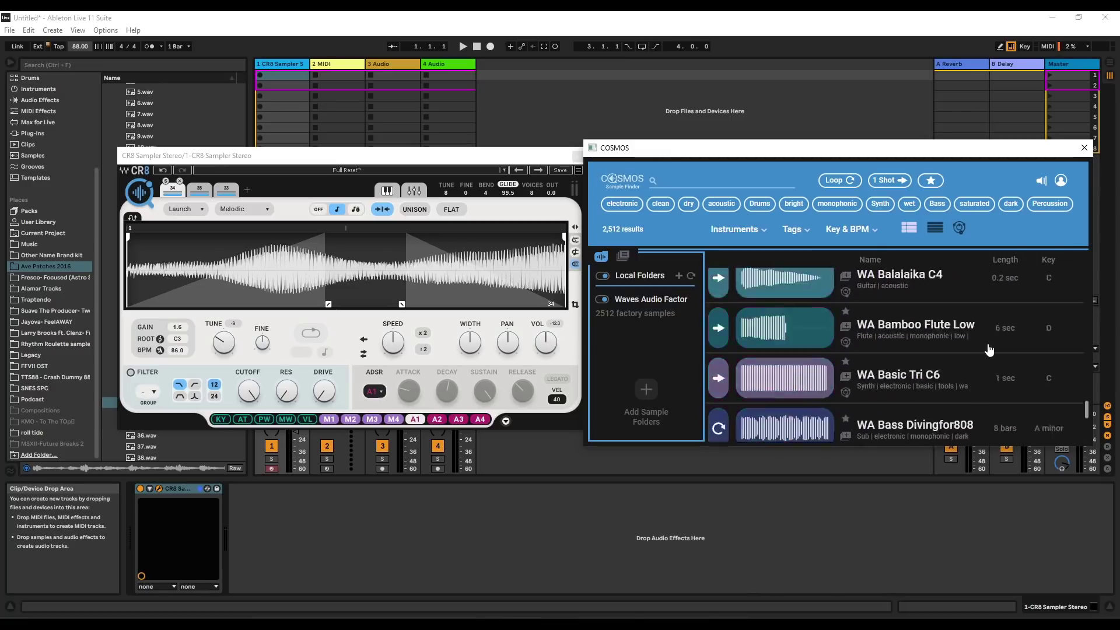
{"action": "scroll", "coordinate": [990, 349], "scroll_direction": "up", "scroll_amount": 20}
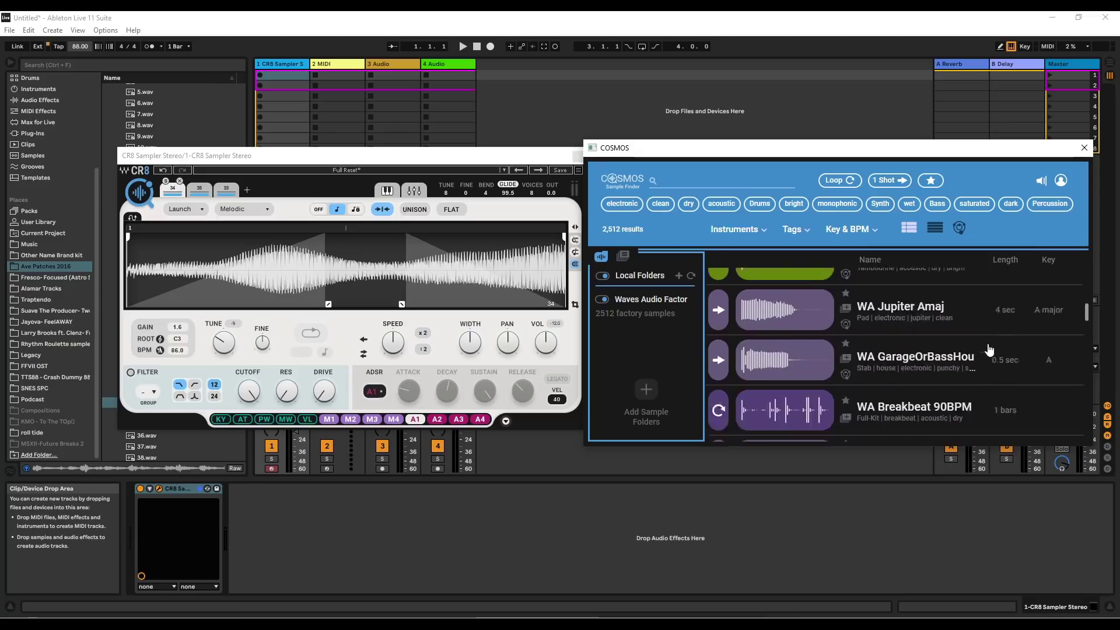
{"action": "scroll", "coordinate": [988, 350], "scroll_direction": "up", "scroll_amount": 2}
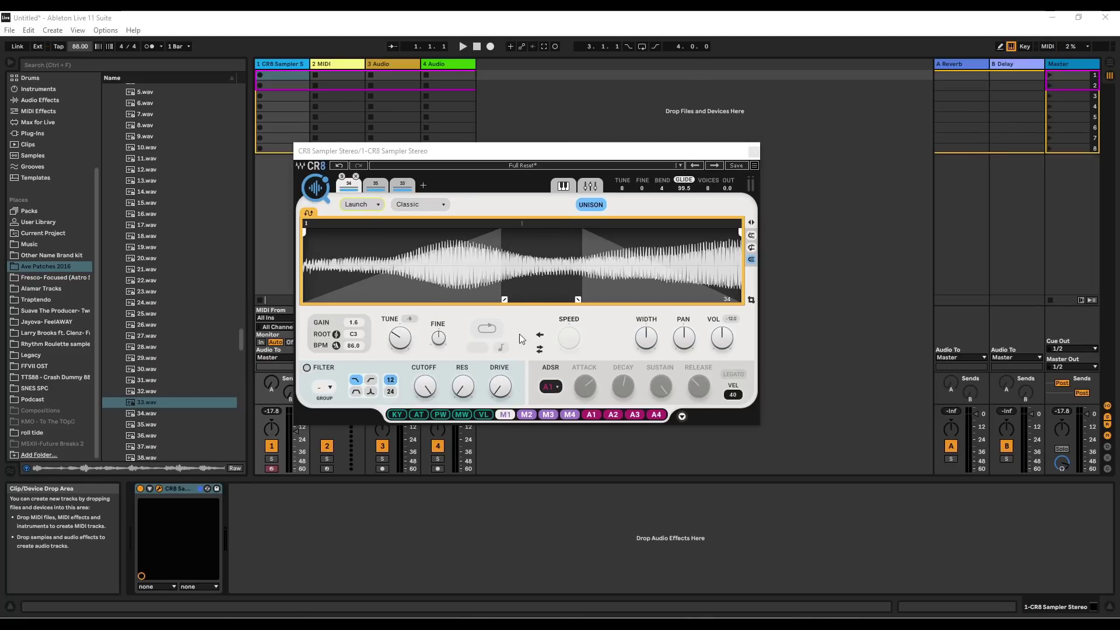
Set the mode of sample 34 to Play and enable its loop
{"action": "left_click", "coordinate": [377, 205]}
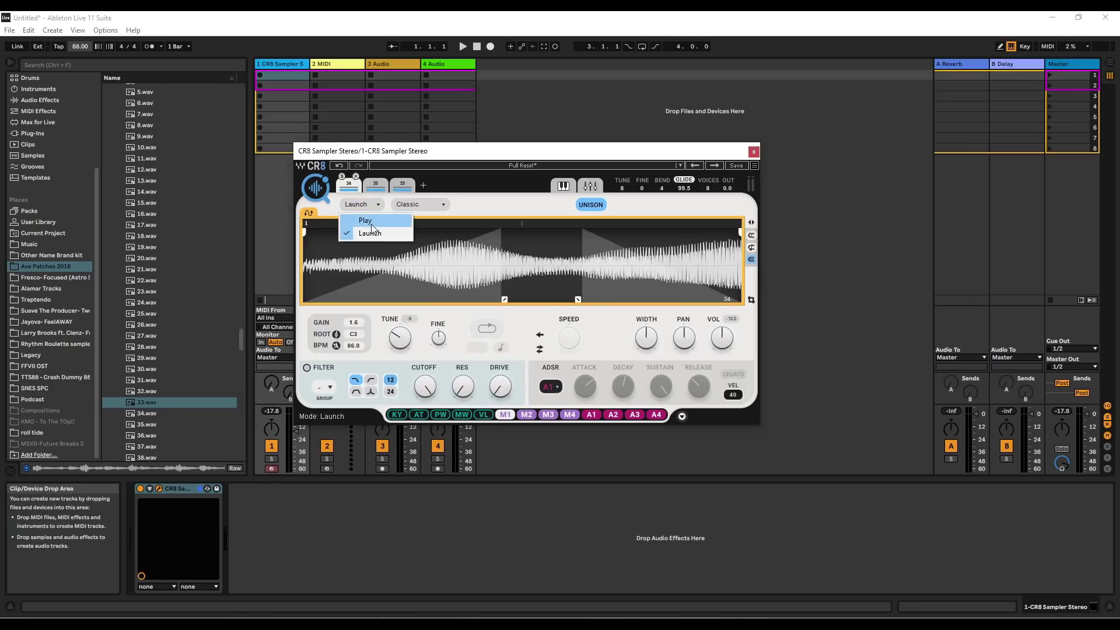
{"action": "left_click", "coordinate": [366, 220]}
{"action": "left_click", "coordinate": [495, 331]}
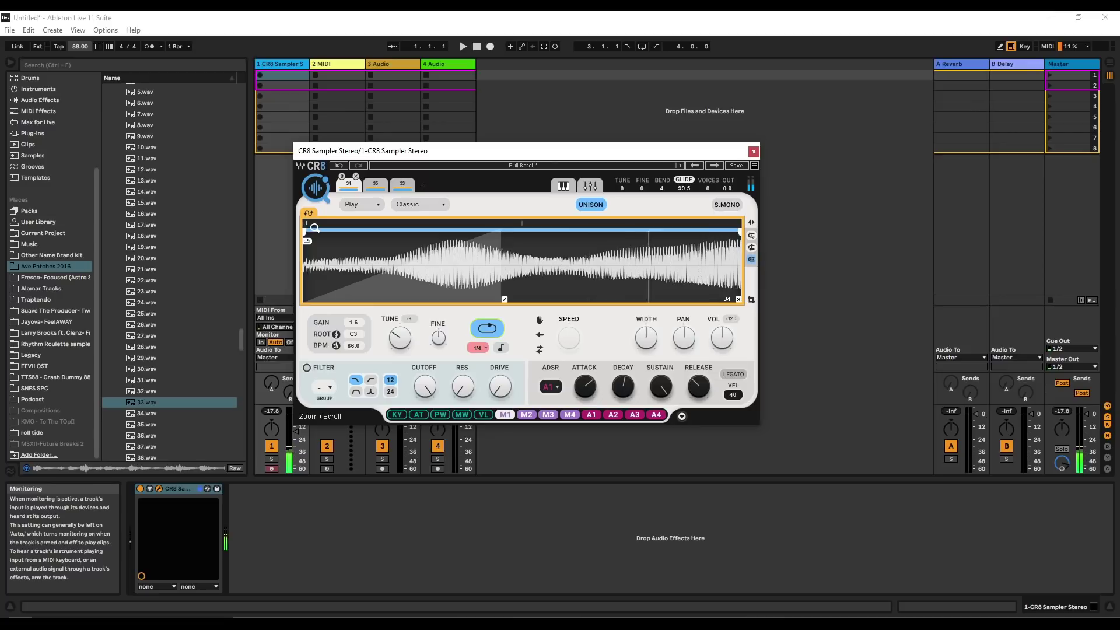
Move the start point of sample 34 to about 70% of its waveform and switch the snap mode away from Transients
{"action": "left_click_drag", "start_coordinate": [307, 234], "coordinate": [660, 241]}
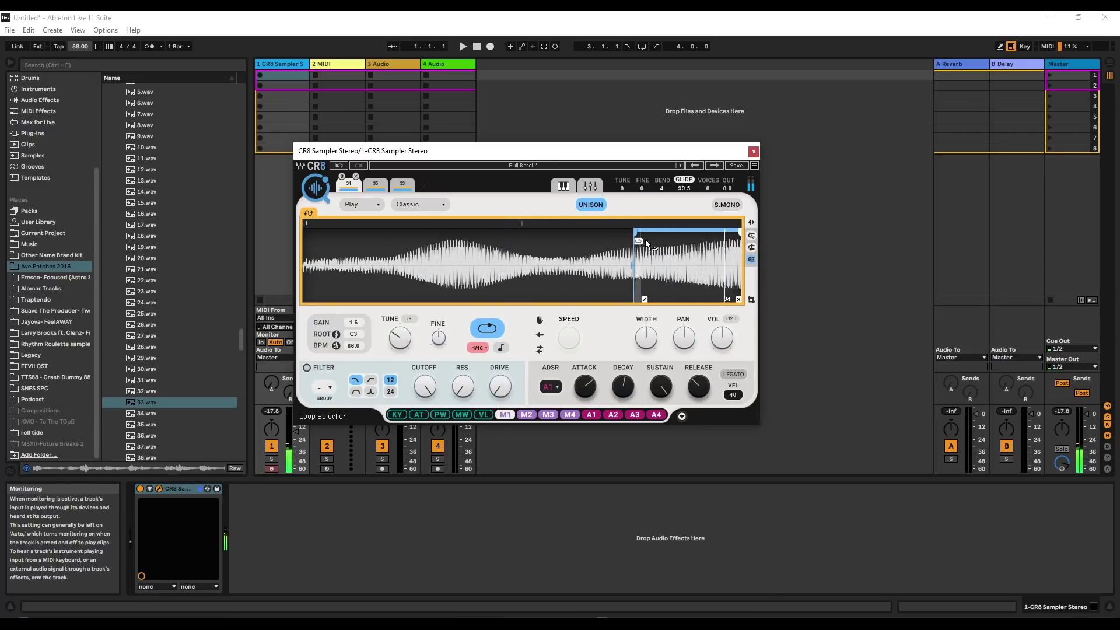
{"action": "left_click_drag", "start_coordinate": [636, 235], "coordinate": [604, 234]}
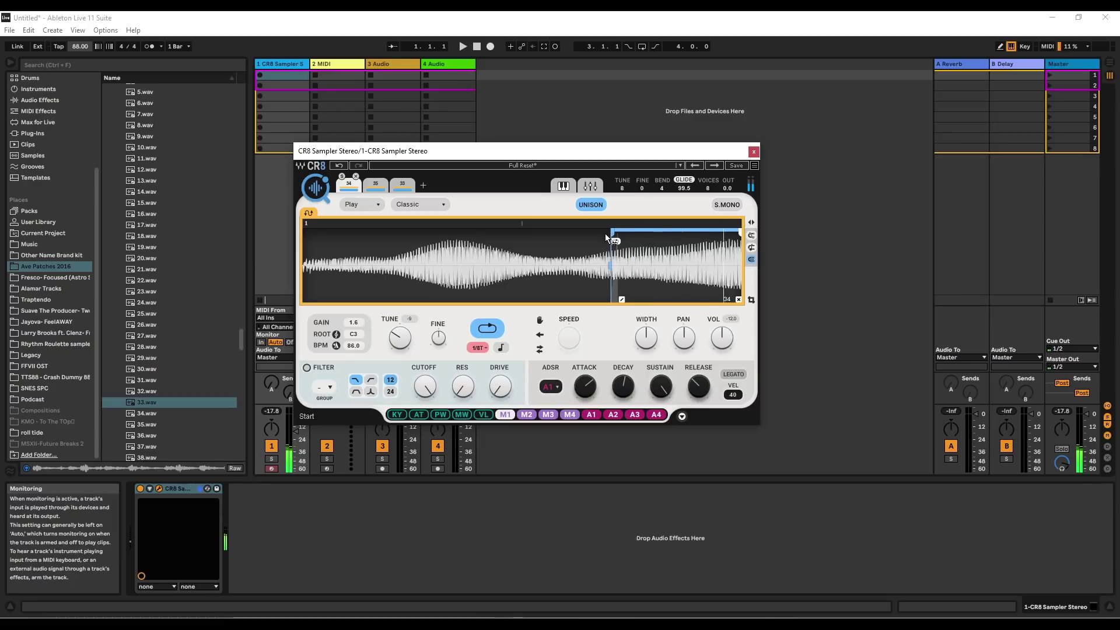
{"action": "left_click", "coordinate": [751, 235]}
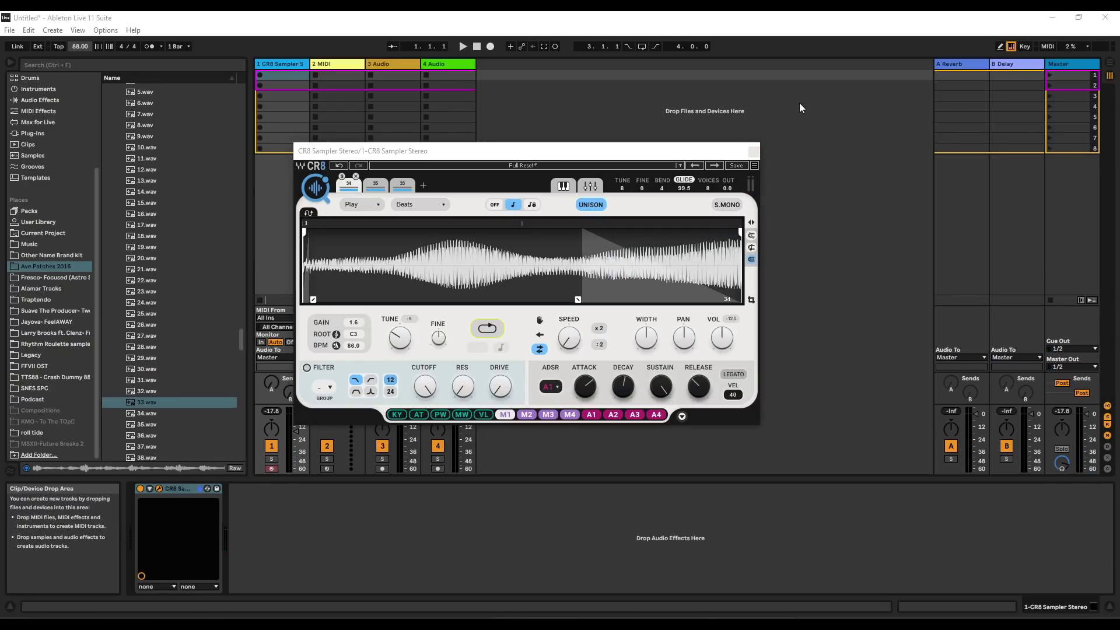
Switch sample 34 between the Launch and Play modes to compare them, returning it to Play
{"action": "left_click", "coordinate": [372, 201]}
{"action": "left_click", "coordinate": [374, 228]}
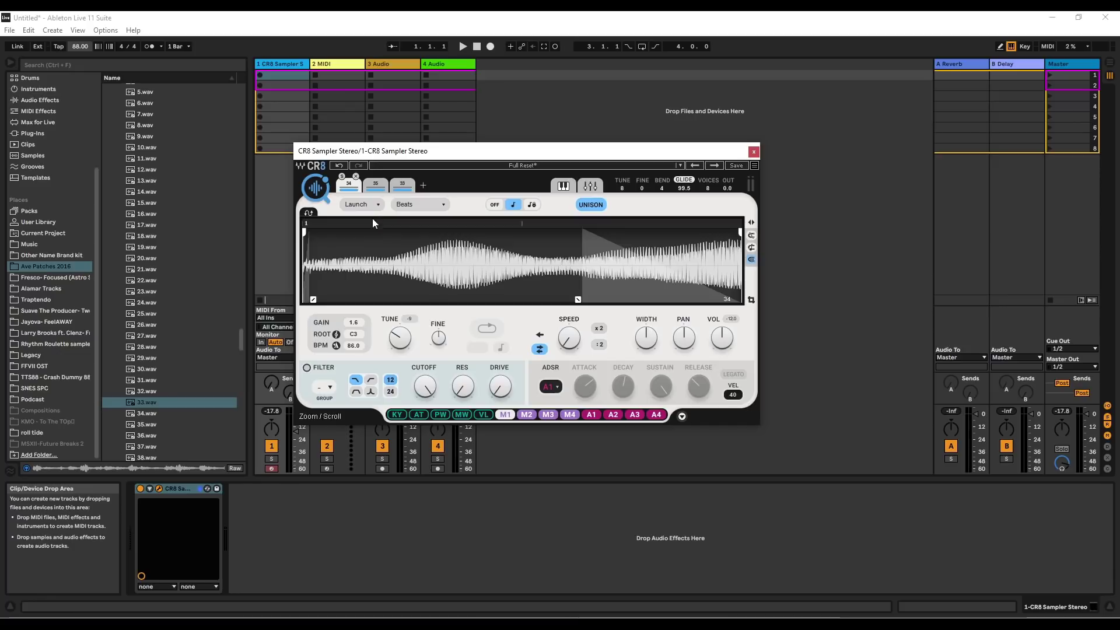
{"action": "scroll", "coordinate": [372, 206], "scroll_direction": "up", "scroll_amount": 1}
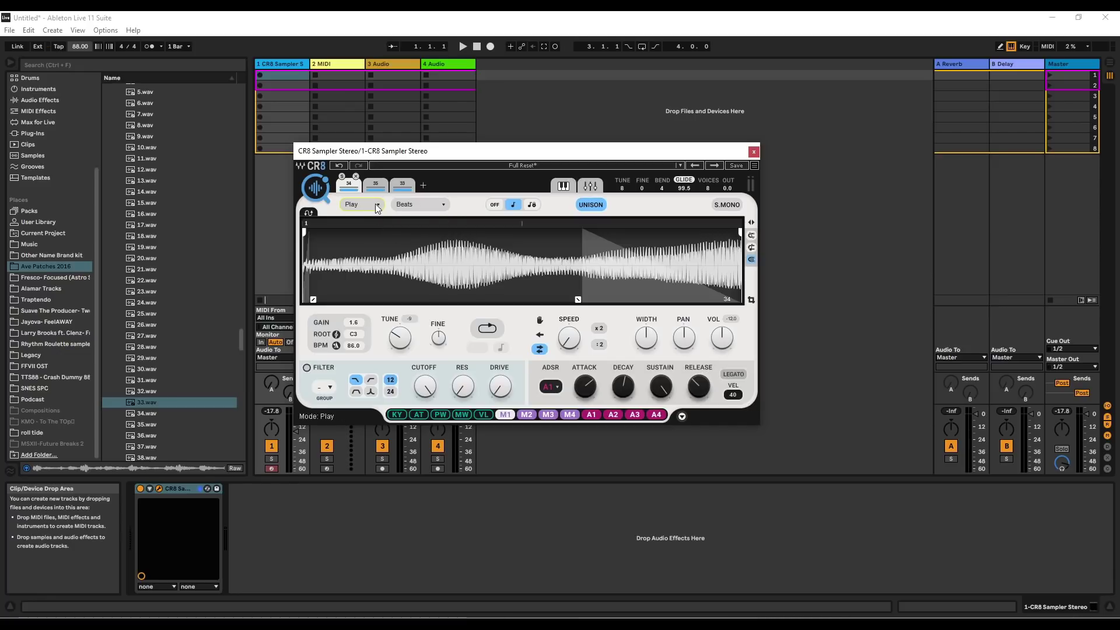
{"action": "scroll", "coordinate": [376, 207], "scroll_direction": "down", "scroll_amount": 1}
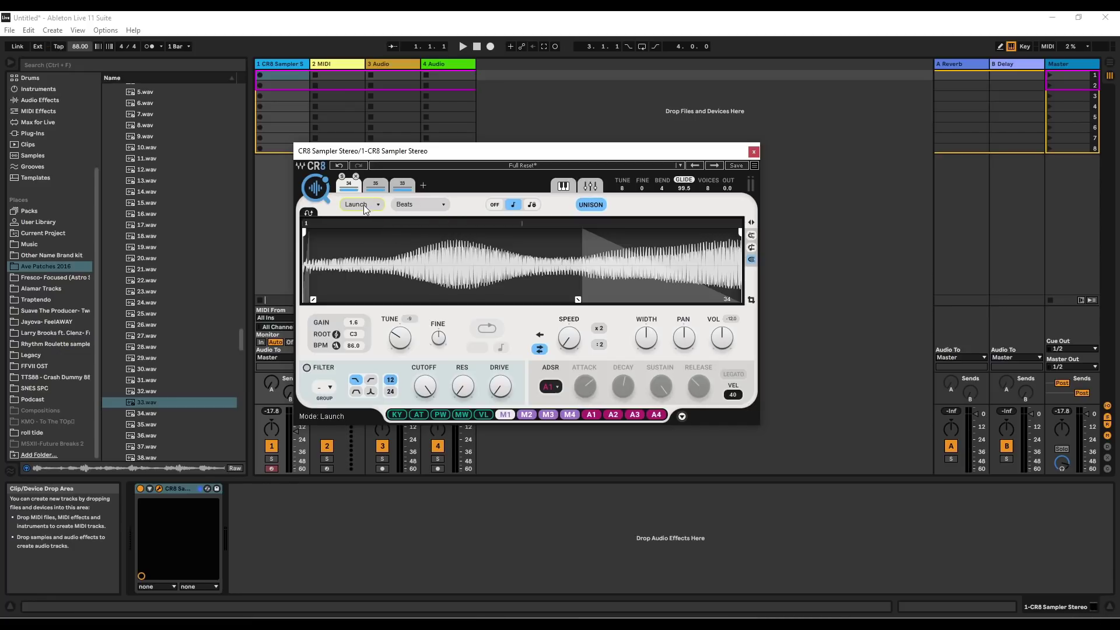
{"action": "scroll", "coordinate": [362, 204], "scroll_direction": "up", "scroll_amount": 1}
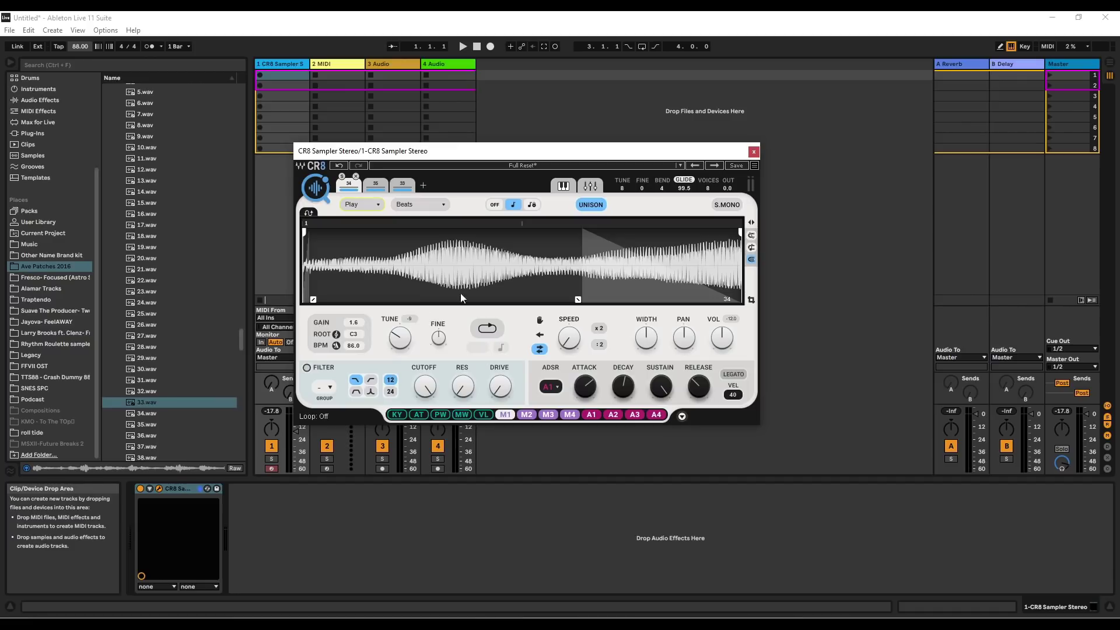
Enable the loop of sample 34 and remove the third sample from the sampler
{"action": "left_click", "coordinate": [482, 333]}
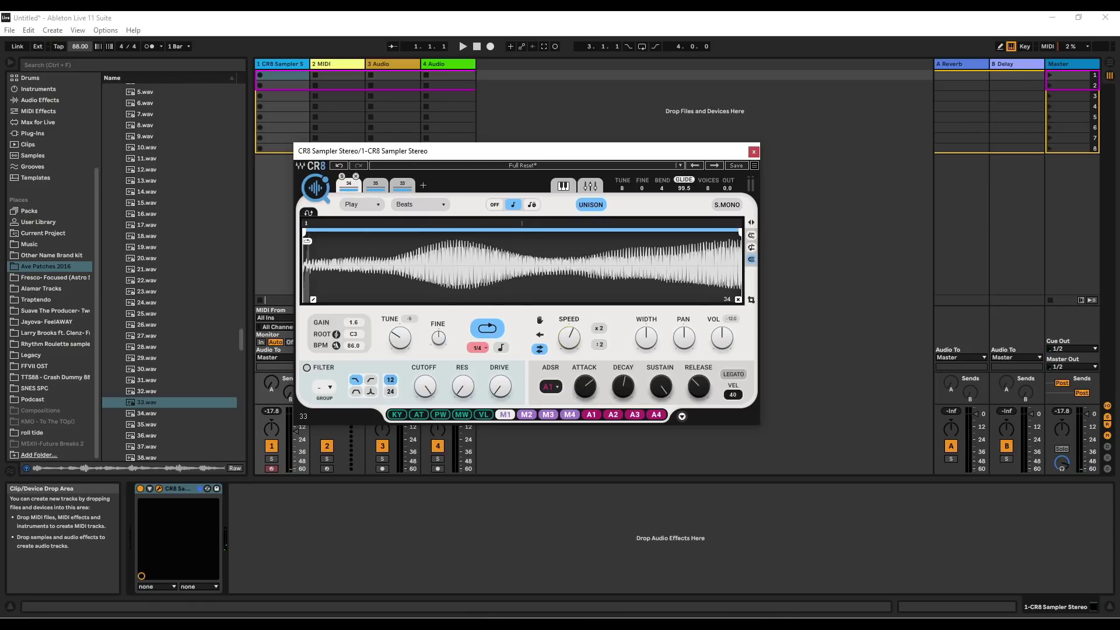
{"action": "left_click", "coordinate": [402, 185]}
{"action": "left_click", "coordinate": [408, 176]}
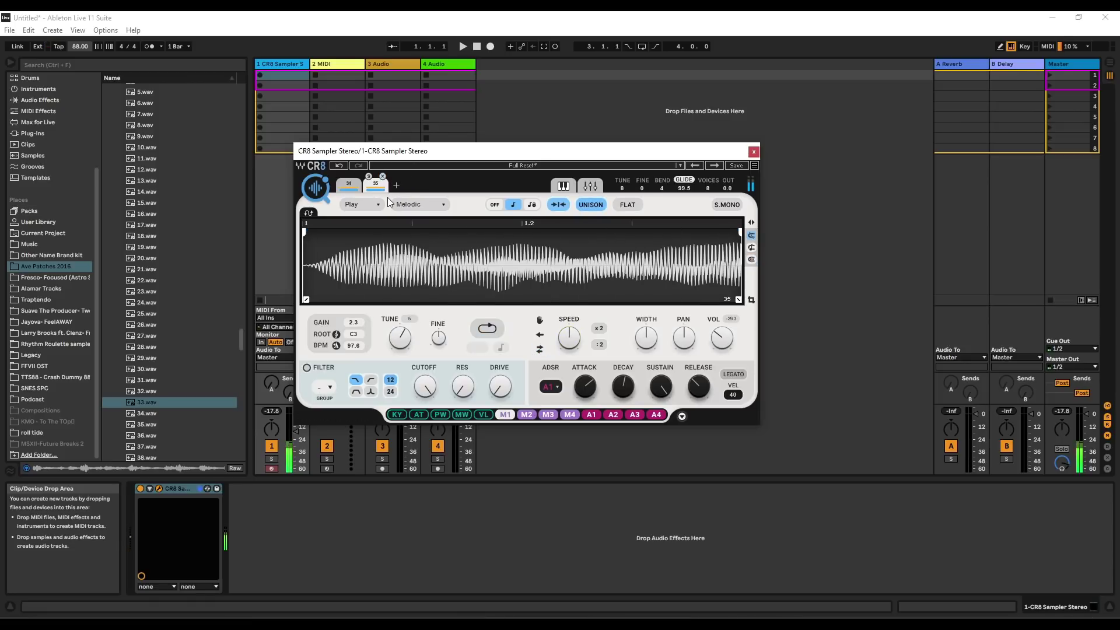
Go back to sample 34, turn on its loop sync and set the loop length to 1/8D
{"action": "left_click", "coordinate": [348, 184]}
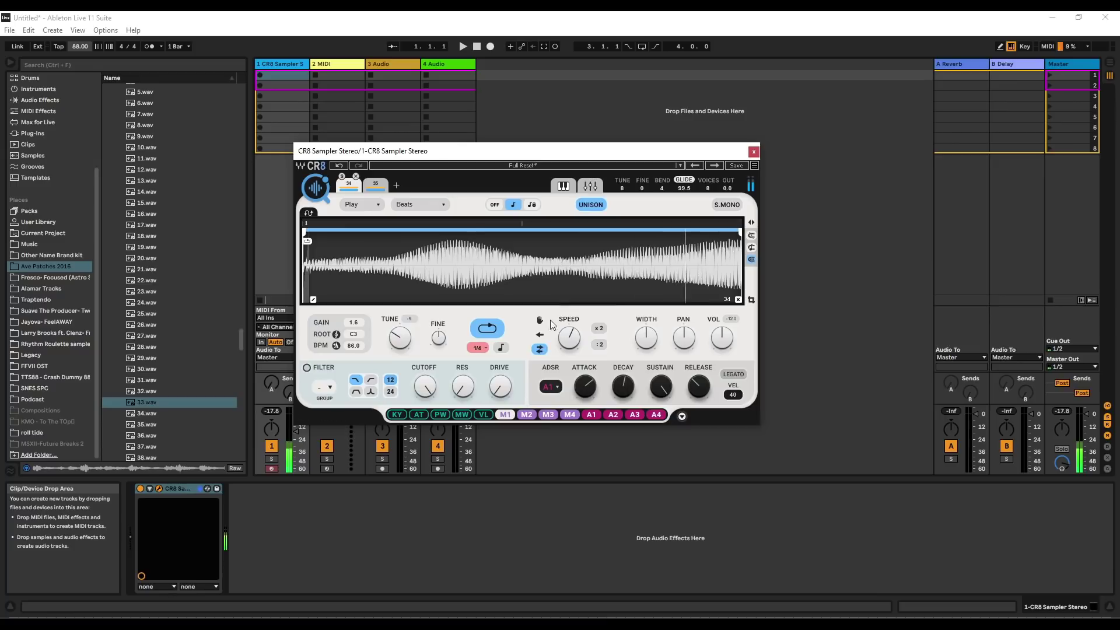
{"action": "left_click", "coordinate": [500, 347]}
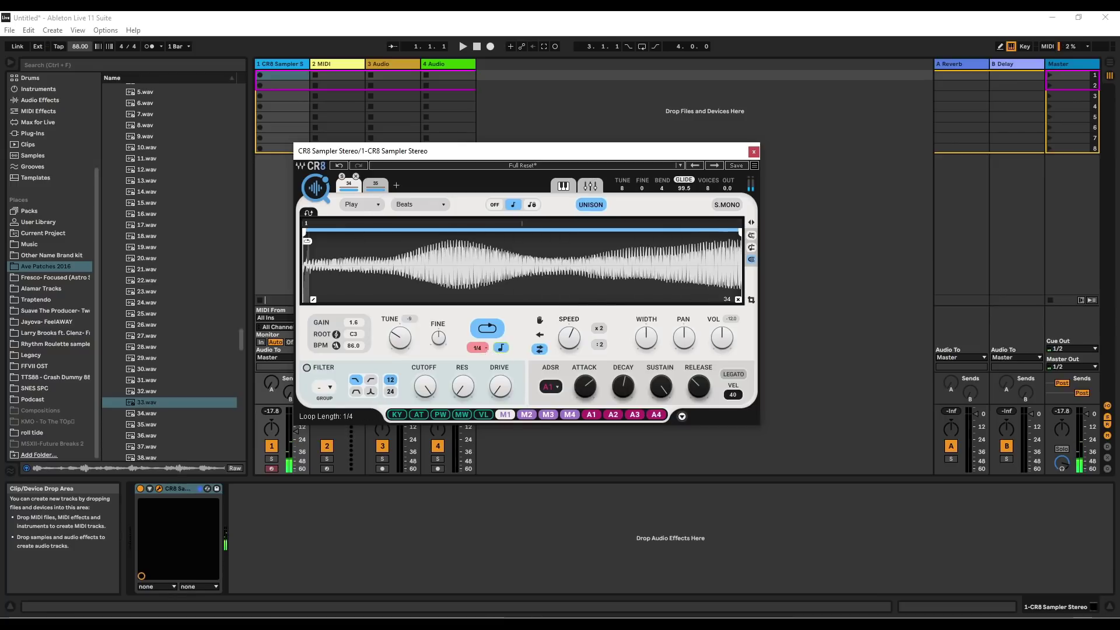
{"action": "scroll", "coordinate": [483, 350], "scroll_direction": "down", "scroll_amount": 1}
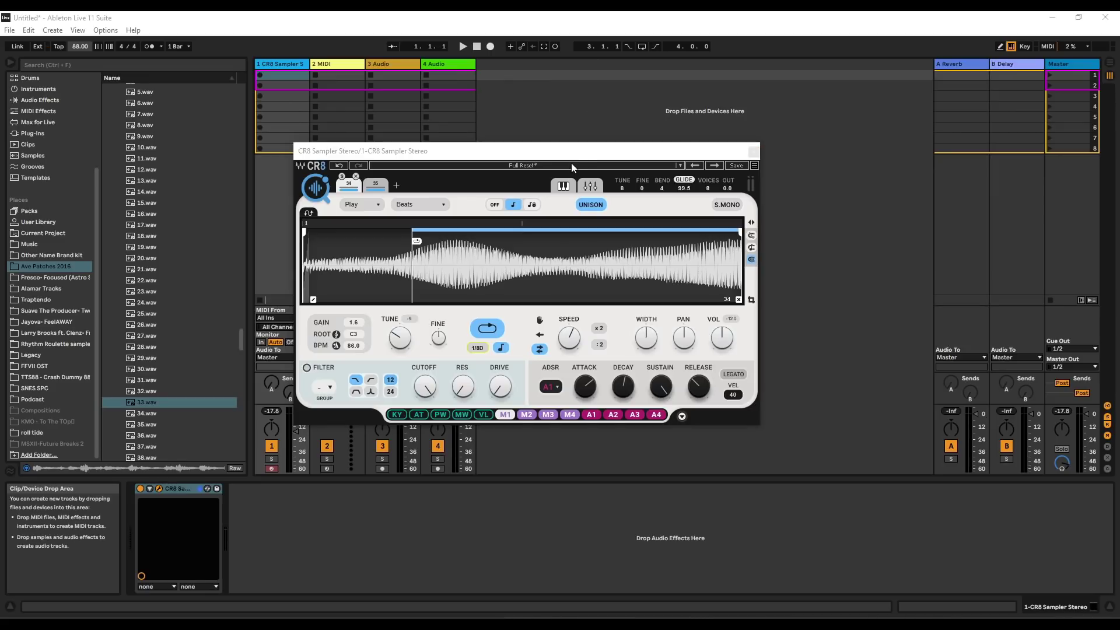
Move the sampler window slightly and toggle the manual offset mode of sample 34 on and off
{"action": "left_click_drag", "start_coordinate": [561, 155], "coordinate": [602, 173]}
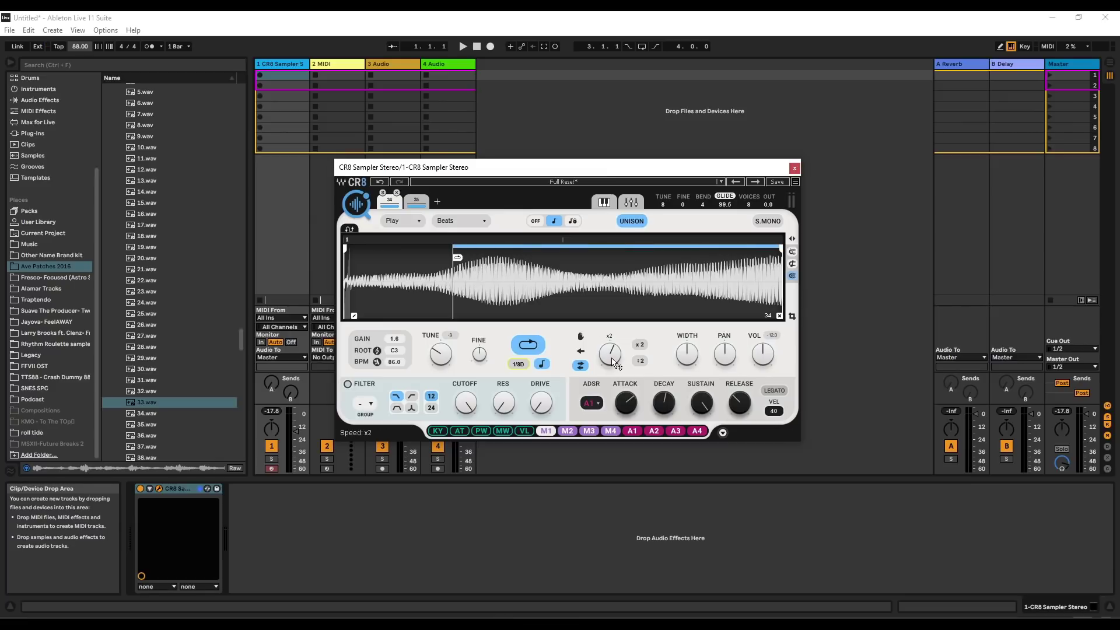
{"action": "left_click", "coordinate": [581, 336]}
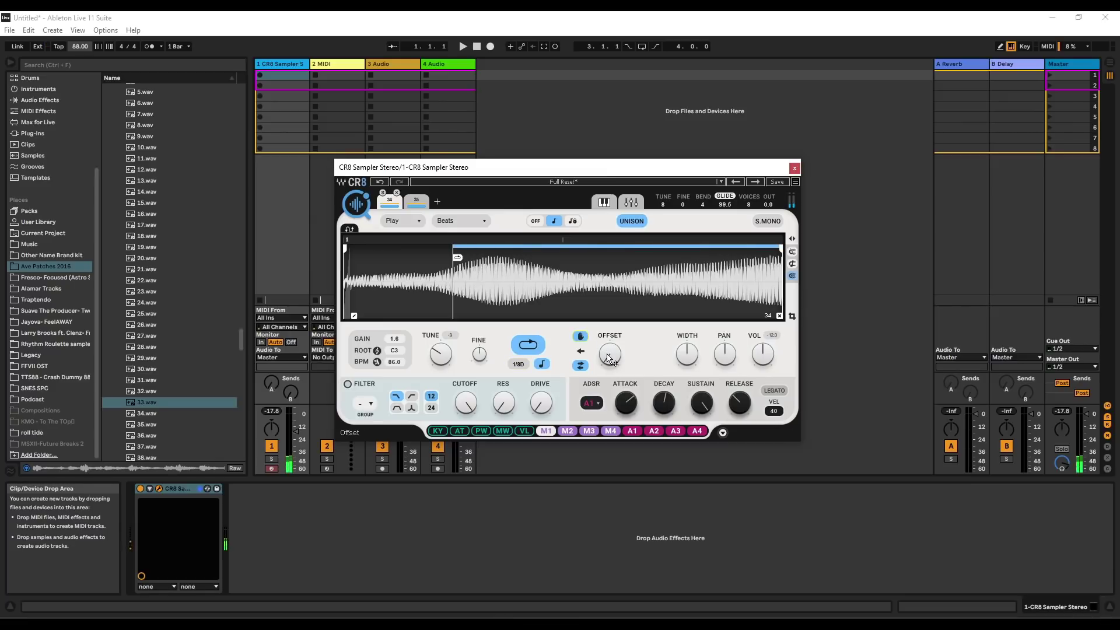
{"action": "left_click", "coordinate": [580, 336]}
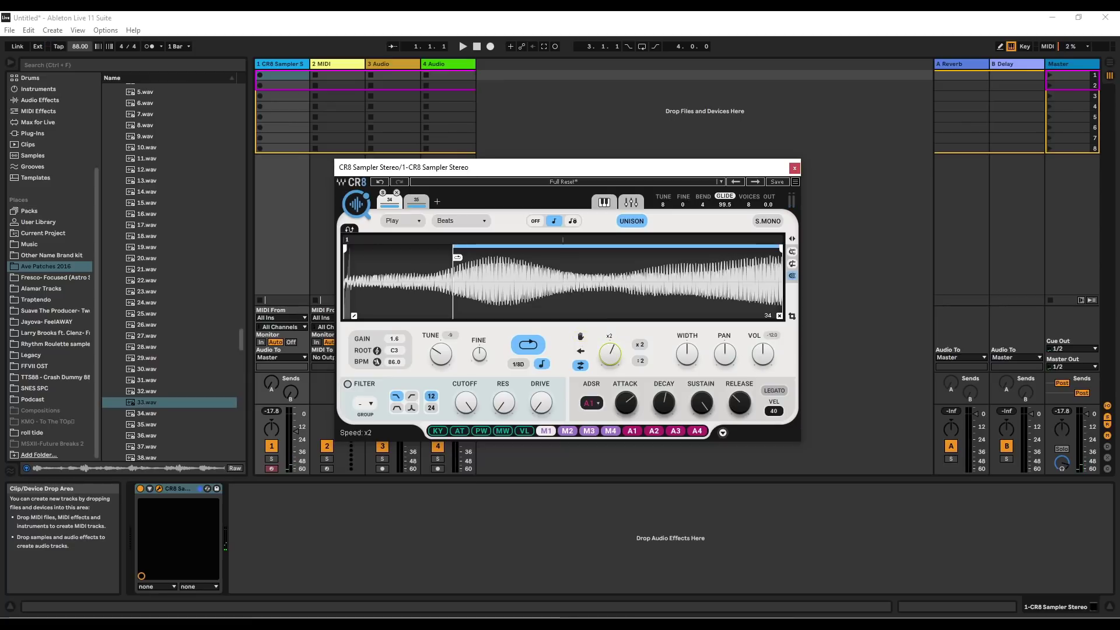
Adjust the playback speed of sample 34 to 64, then try its halving and doubling options
{"action": "left_click_drag", "start_coordinate": [610, 354], "coordinate": [610, 344]}
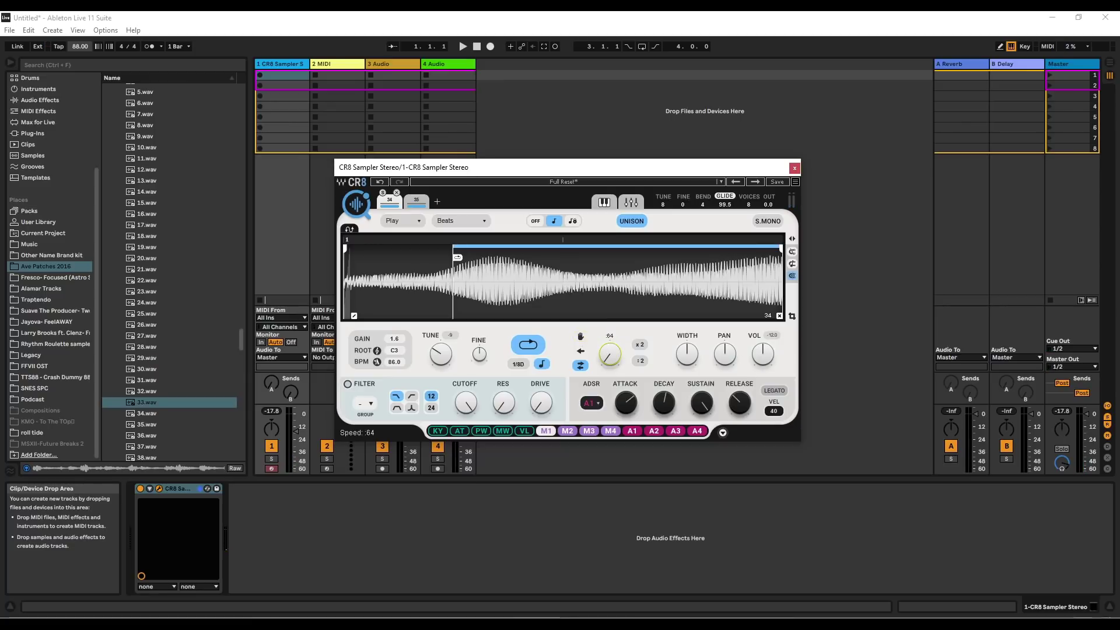
{"action": "left_click", "coordinate": [642, 363]}
{"action": "left_click", "coordinate": [640, 347]}
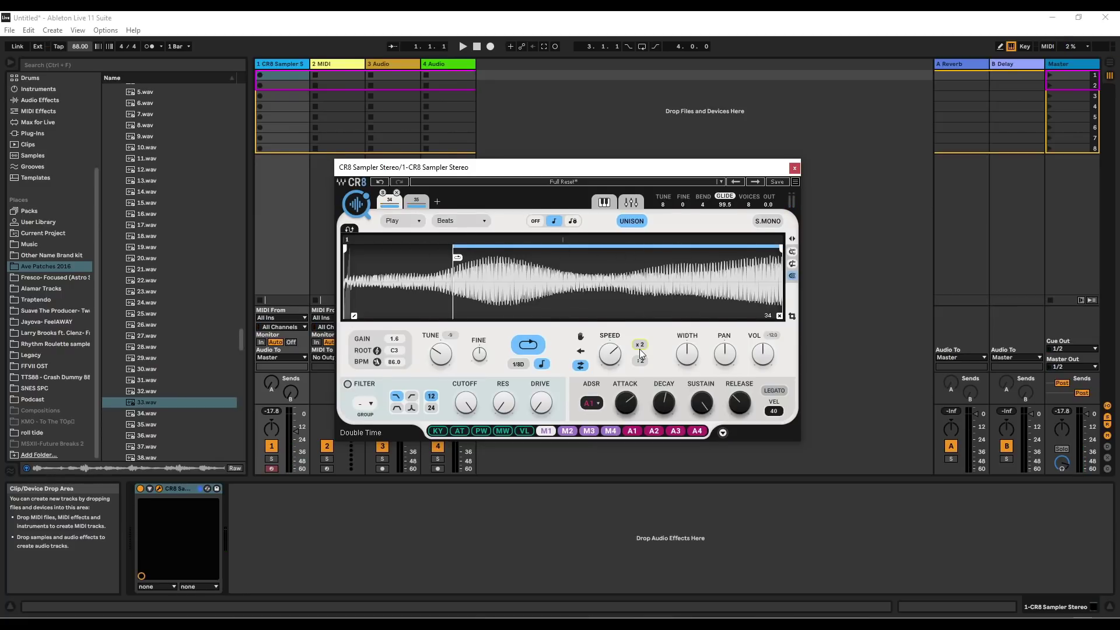
{"action": "left_click", "coordinate": [639, 348]}
Enlarge the sampler interface to 200% and reposition its window so that all controls fit on screen
{"action": "left_click", "coordinate": [784, 185]}
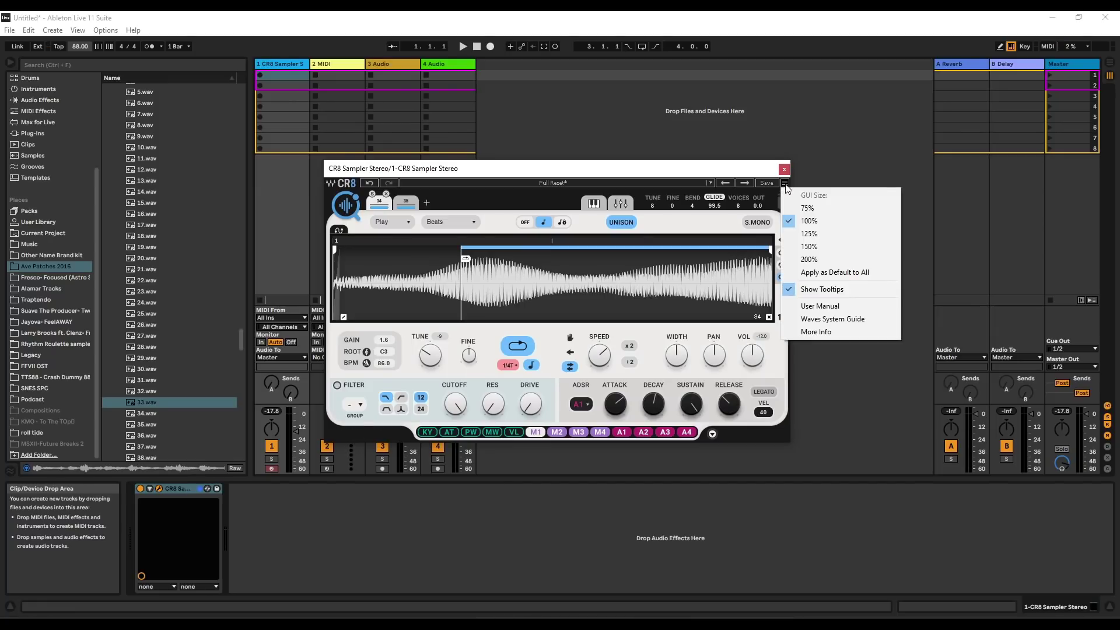
{"action": "left_click", "coordinate": [838, 246]}
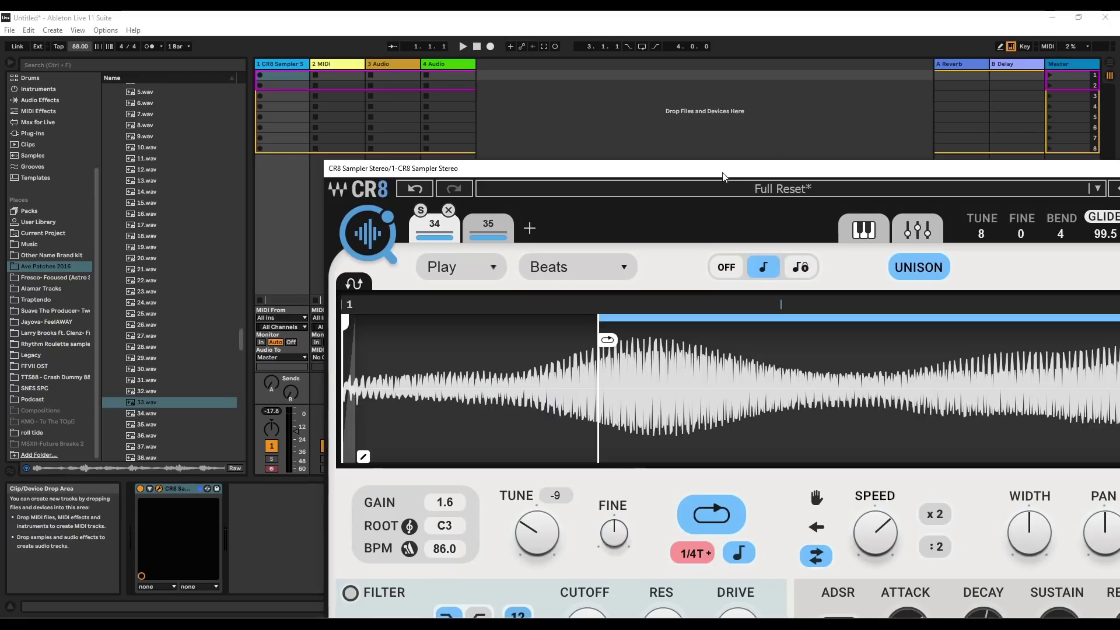
{"action": "left_click_drag", "start_coordinate": [723, 175], "coordinate": [487, 57]}
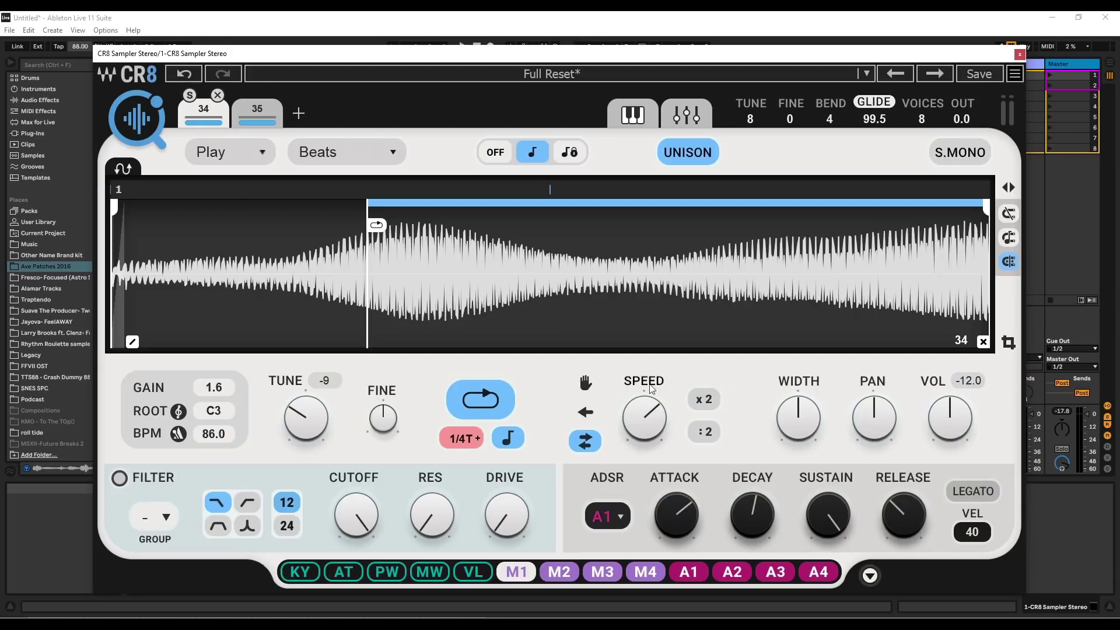
Turn on the filter of sample 34, lower its cutoff to about 623 and try the drive control
{"action": "left_click", "coordinate": [120, 478]}
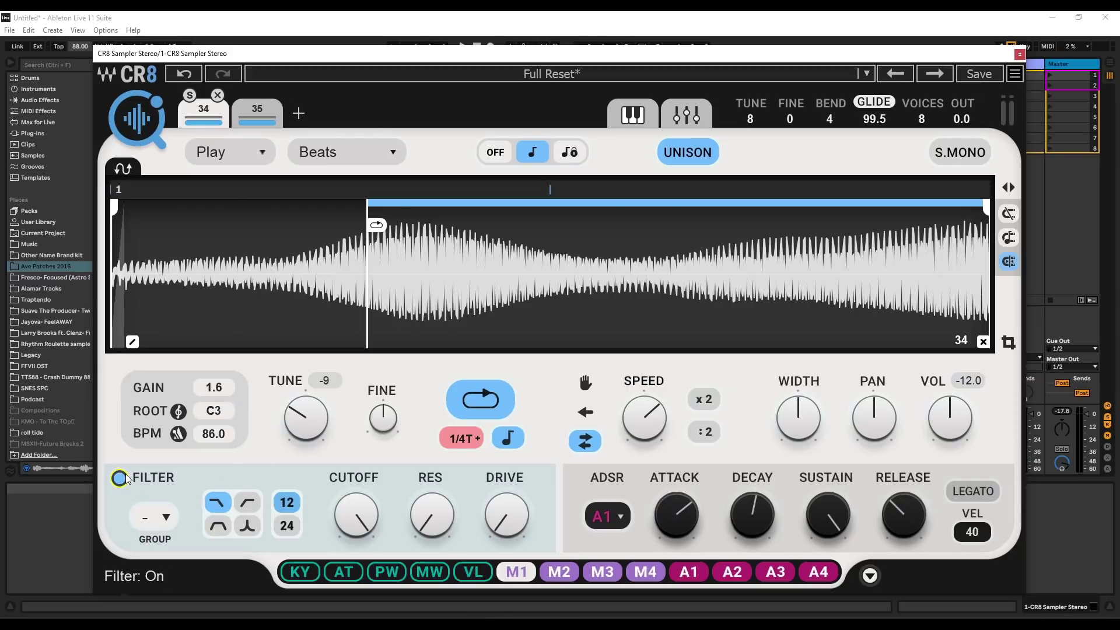
{"action": "left_click_drag", "start_coordinate": [356, 514], "coordinate": [356, 580]}
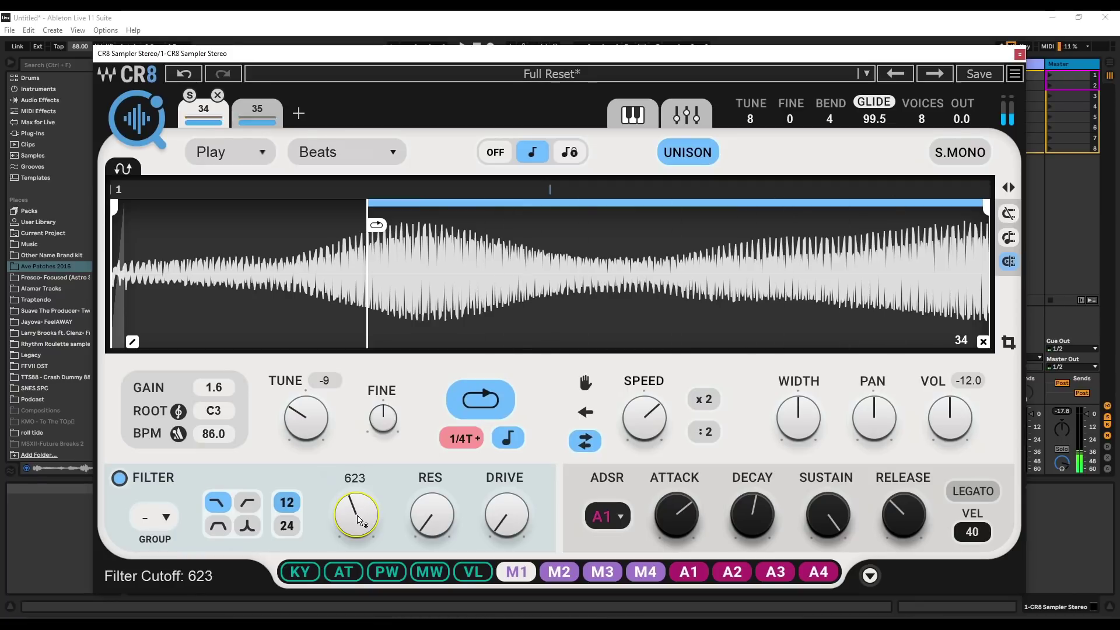
{"action": "mouse_move", "coordinate": [523, 512]}
{"action": "left_mouse_down"}
{"action": "mouse_move", "coordinate": [524, 484]}
{"action": "mouse_move", "coordinate": [523, 512]}
{"action": "left_mouse_up"}
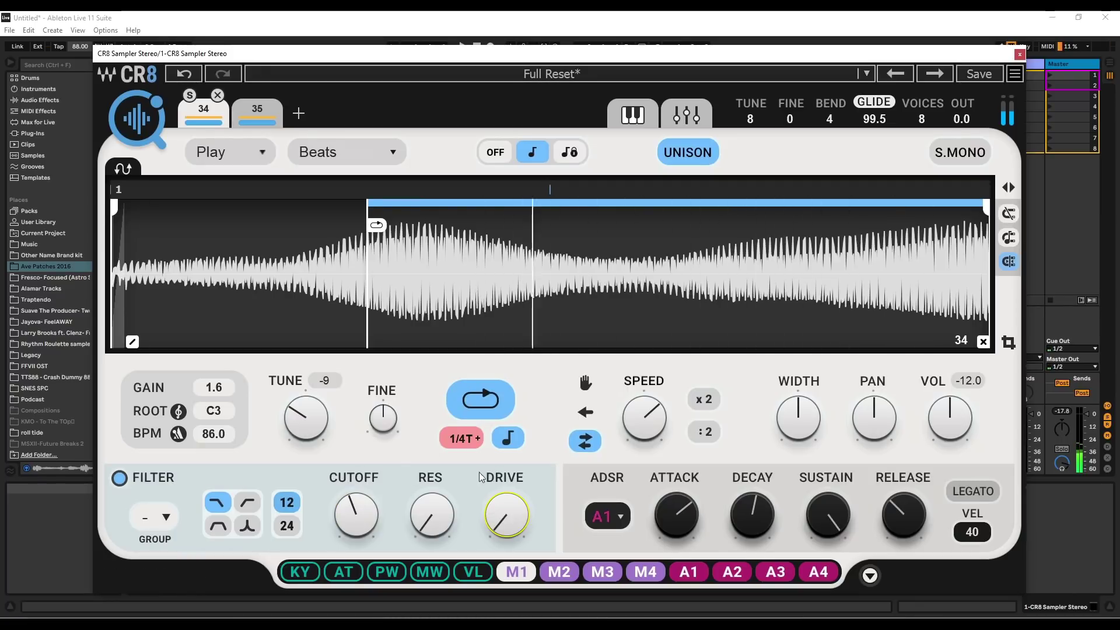
Change the filter to a high-pass with slope 24 and cutoff about 615, and assign modulator M1 to the cutoff
{"action": "left_click", "coordinate": [287, 525]}
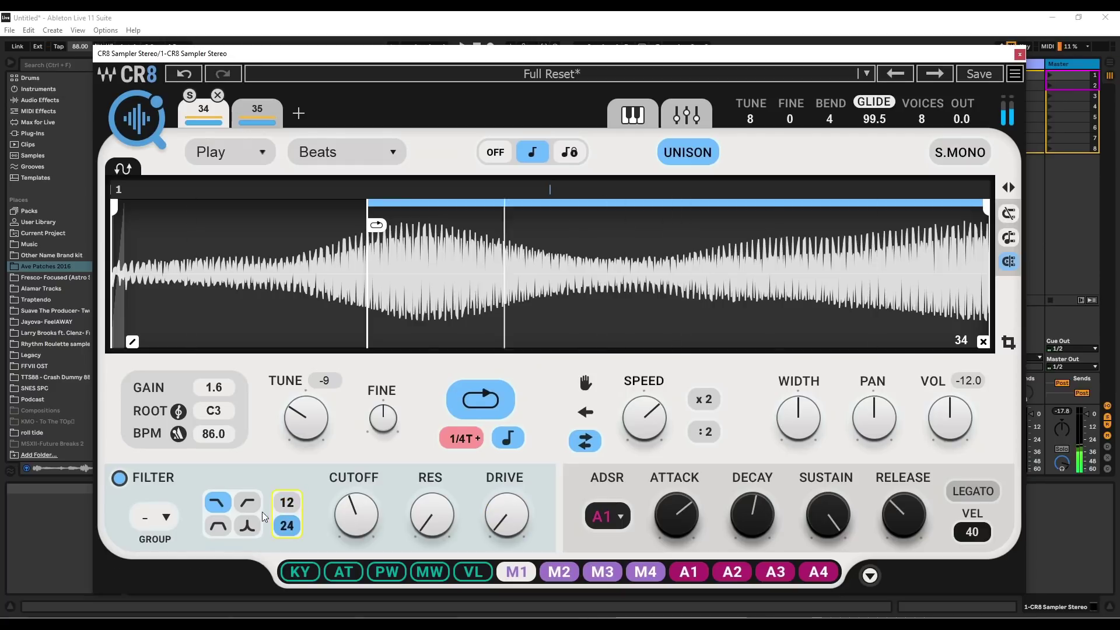
{"action": "left_click", "coordinate": [247, 502]}
{"action": "mouse_move", "coordinate": [364, 521]}
{"action": "left_mouse_down"}
{"action": "mouse_move", "coordinate": [364, 493]}
{"action": "mouse_move", "coordinate": [364, 522]}
{"action": "left_mouse_up"}
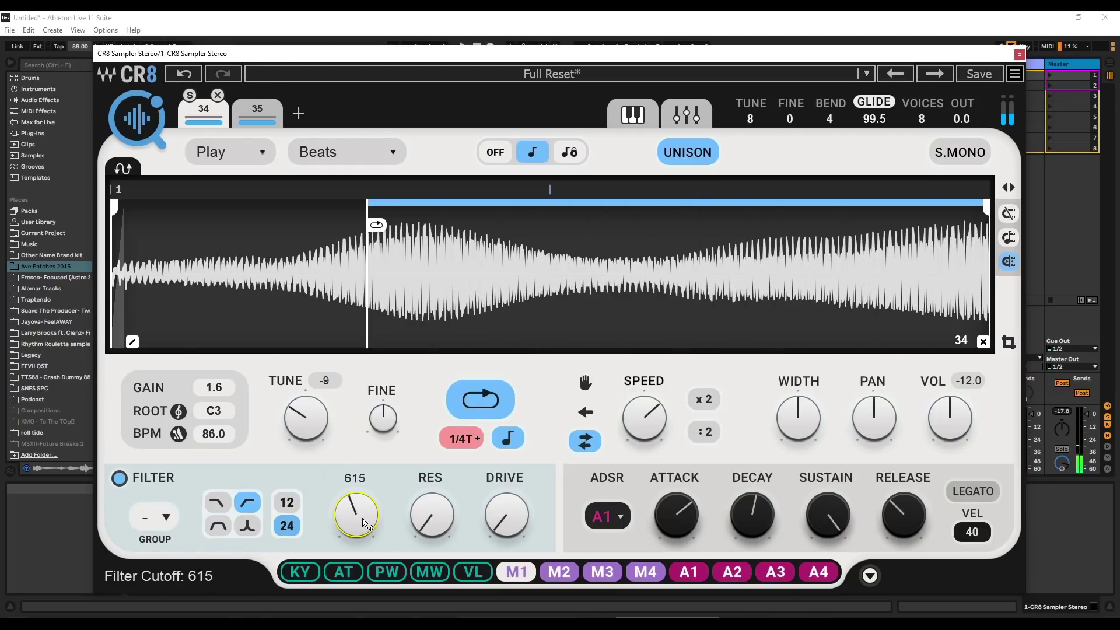
{"action": "left_click_drag", "start_coordinate": [517, 571], "coordinate": [356, 519]}
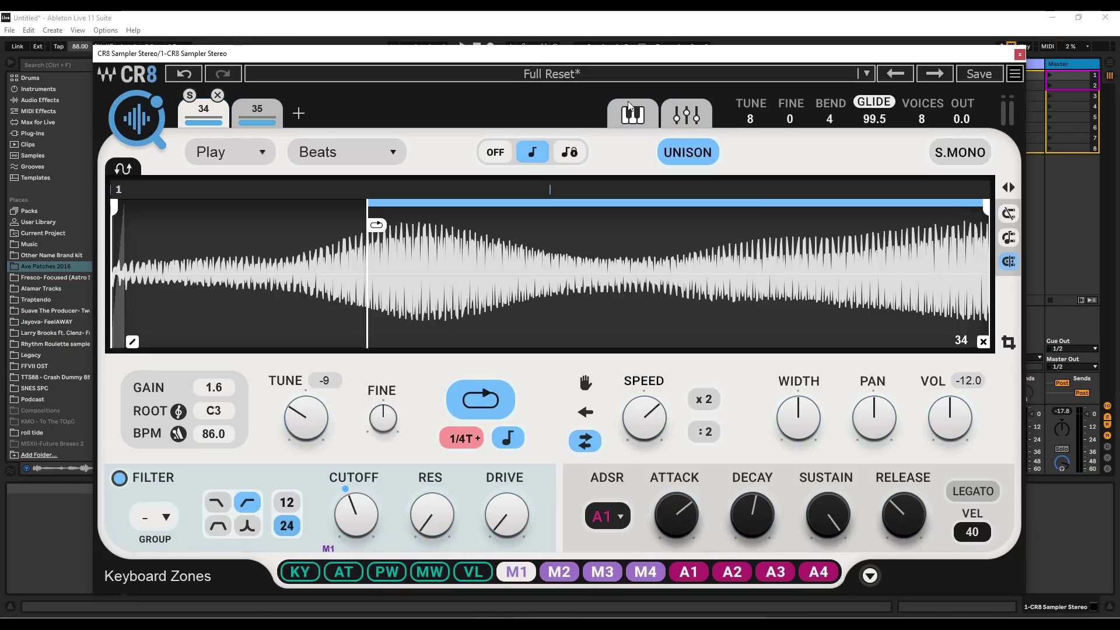
Reduce the sampler interface to 100%, expand the MOD 1 settings and move the window nearer the middle of the screen
{"action": "left_click", "coordinate": [1014, 73]}
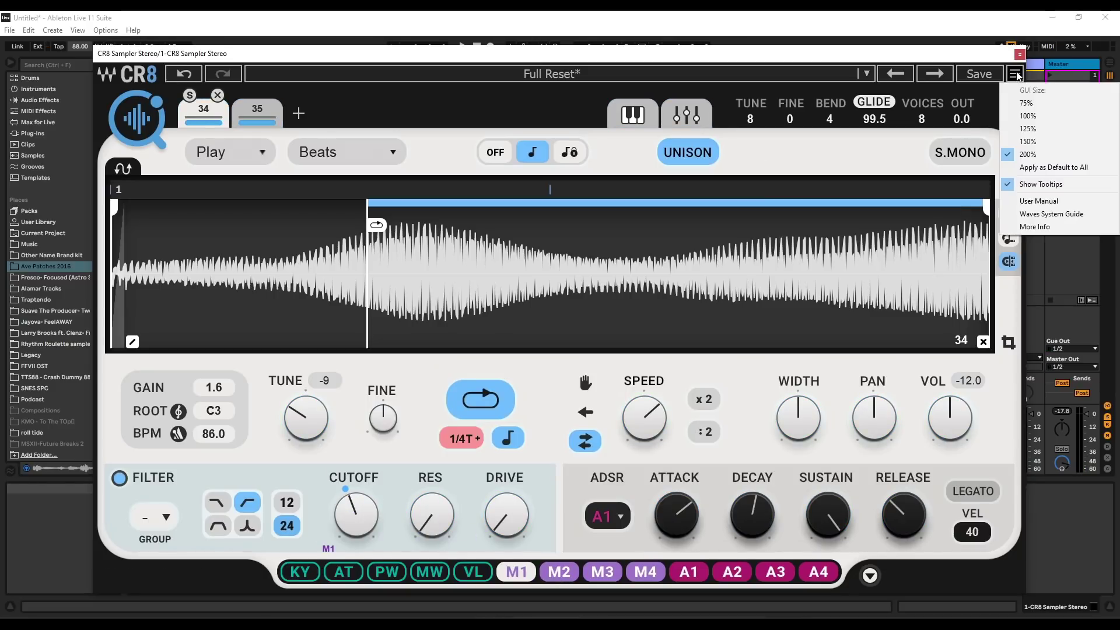
{"action": "left_click", "coordinate": [1036, 105]}
{"action": "left_click", "coordinate": [481, 319]}
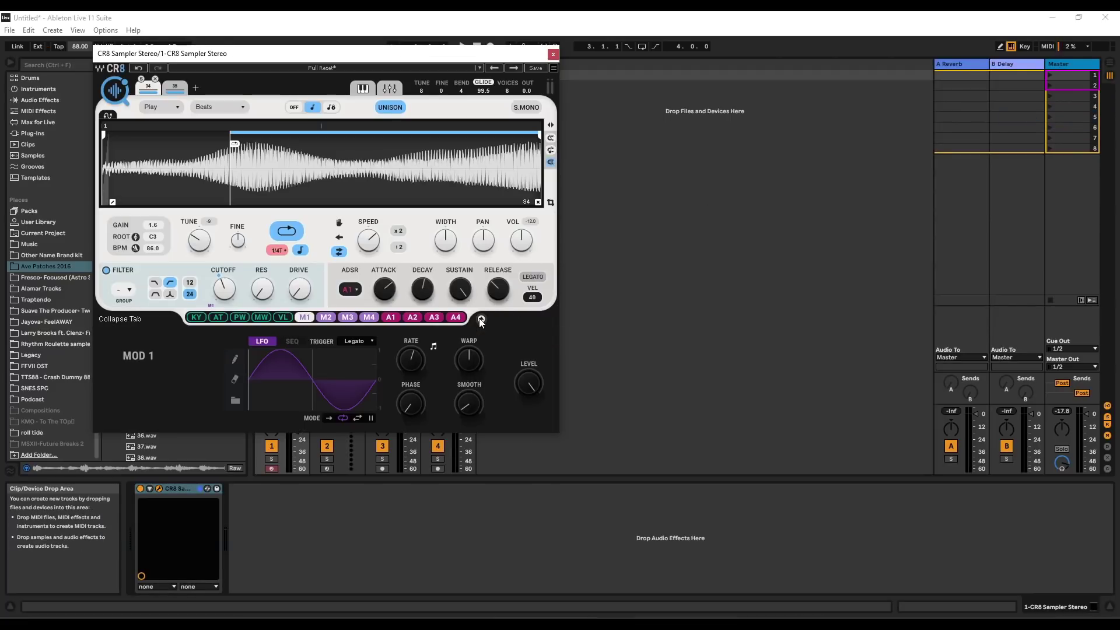
{"action": "left_click_drag", "start_coordinate": [359, 58], "coordinate": [520, 94]}
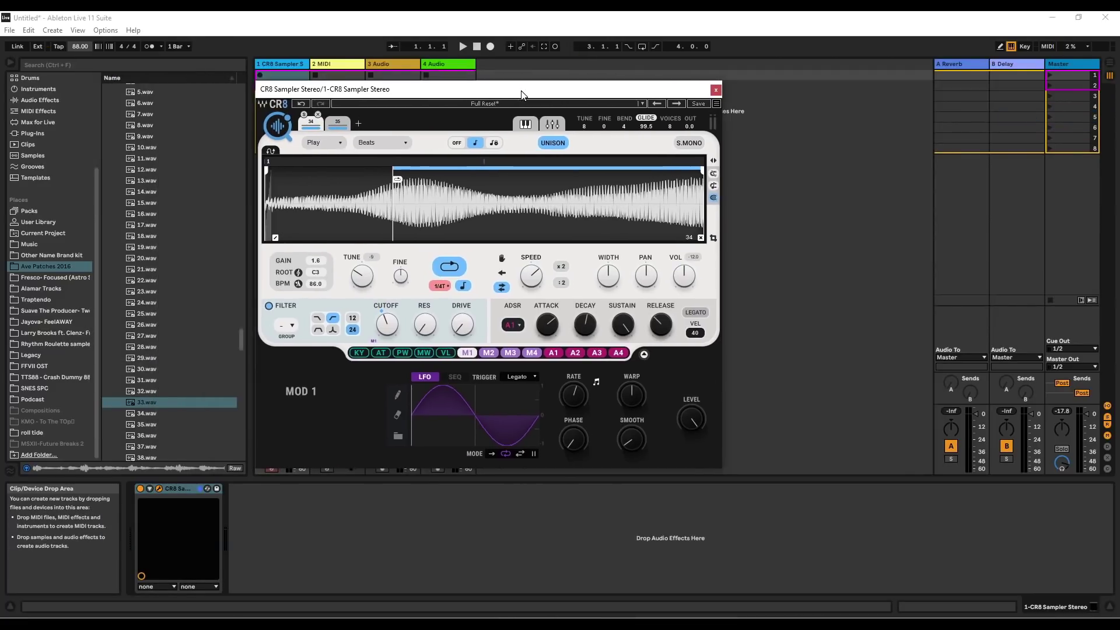
{"action": "mouse_move", "coordinate": [572, 397]}
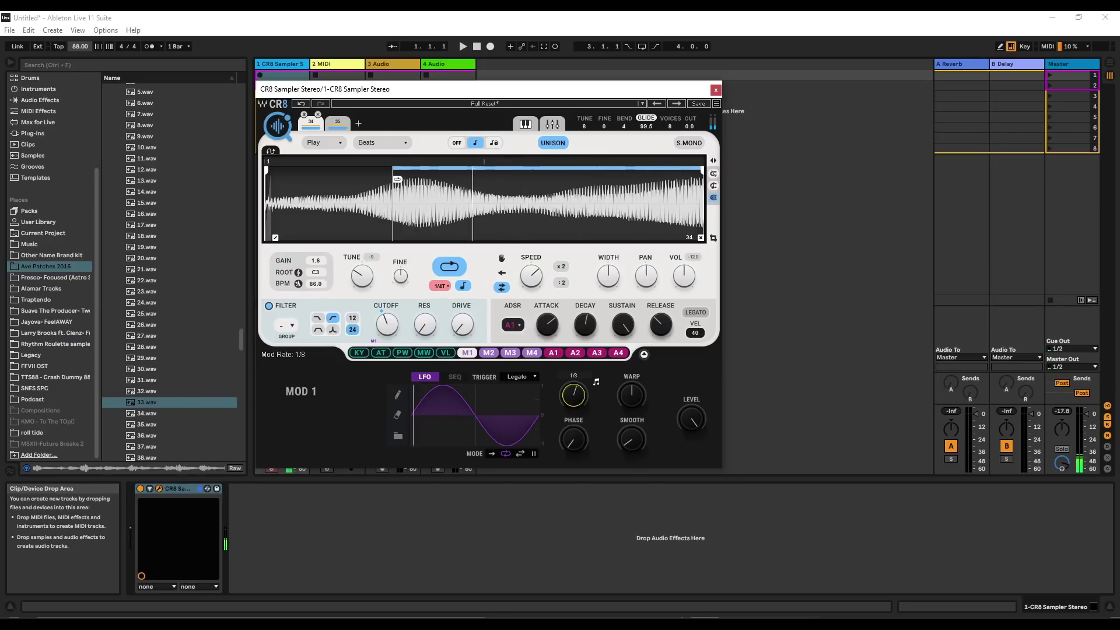